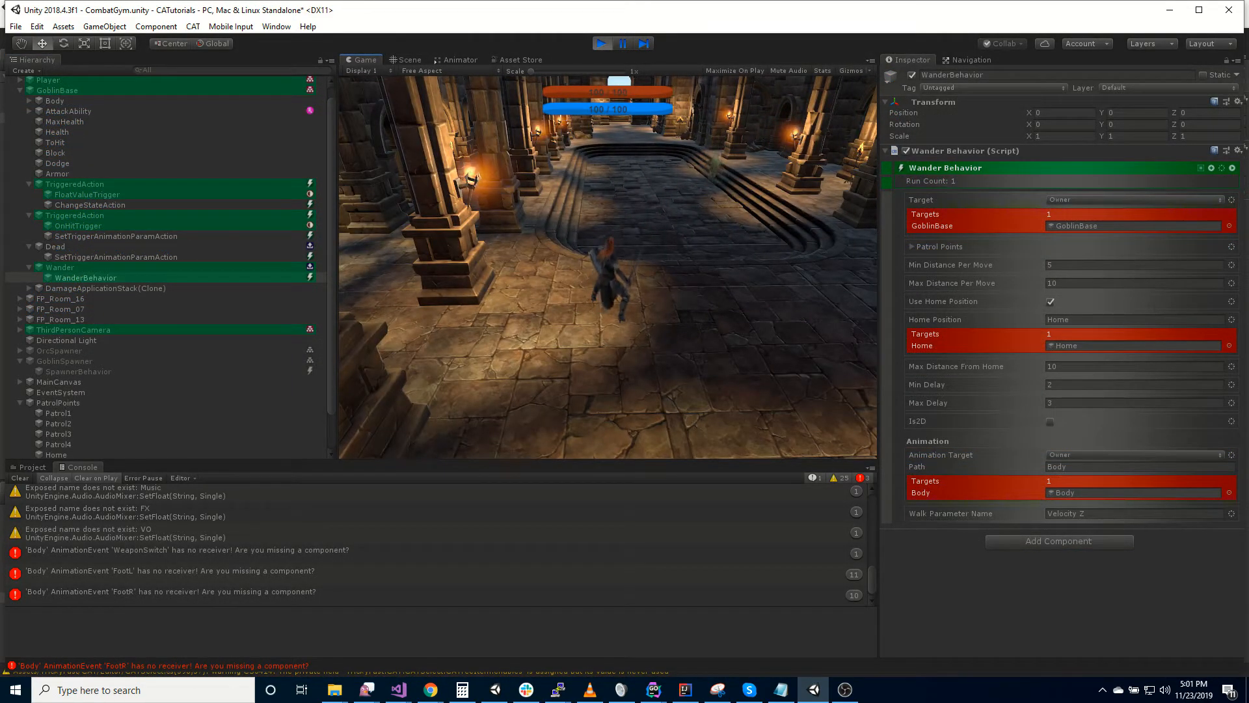
key(d)
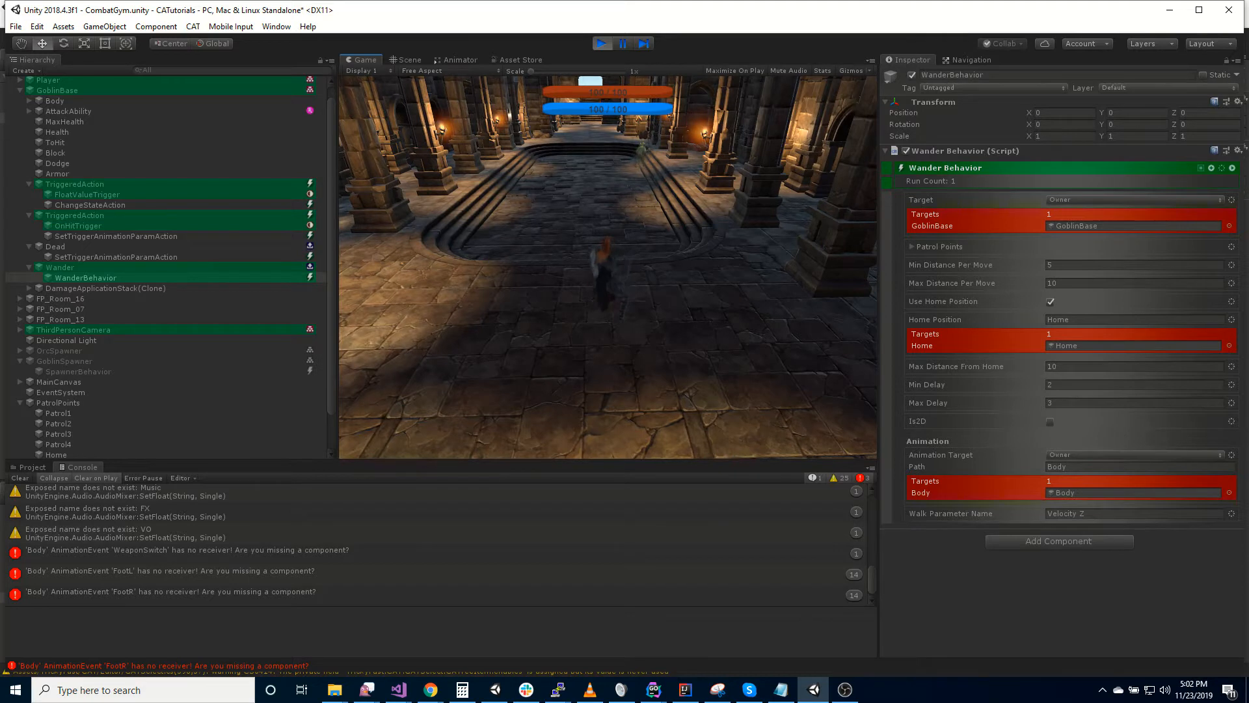
key(w)
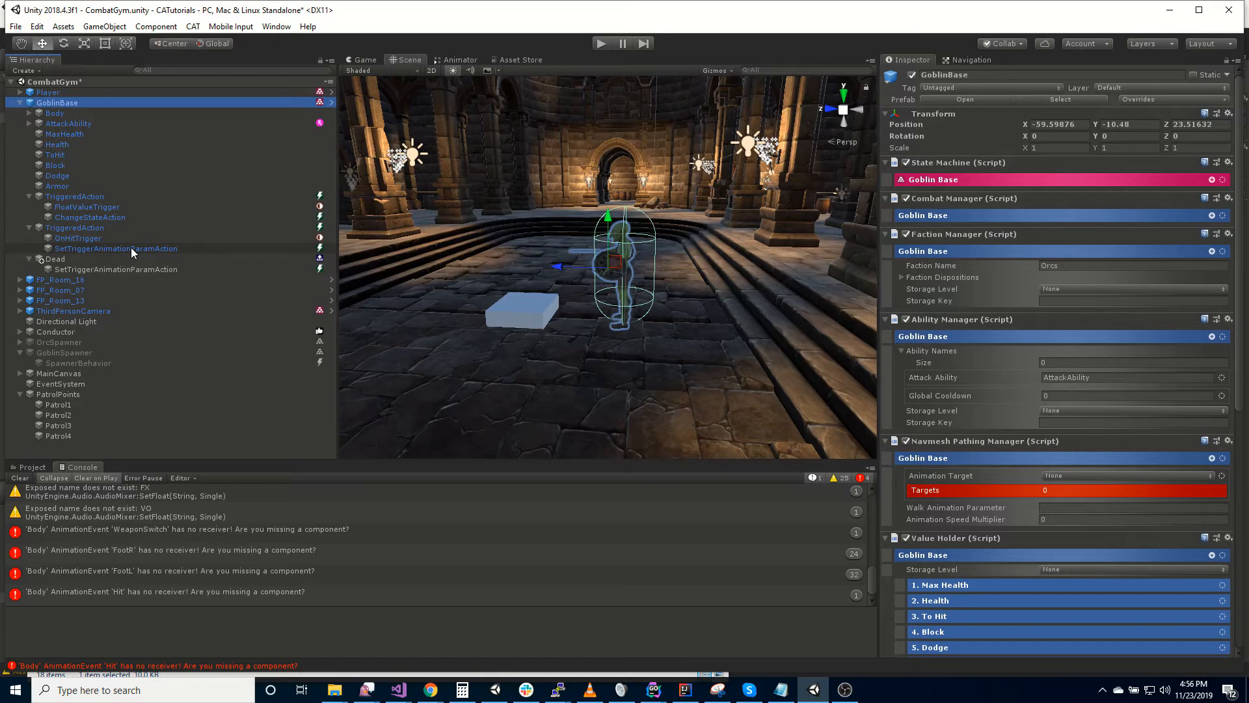
right_drag(764, 245, 738, 249)
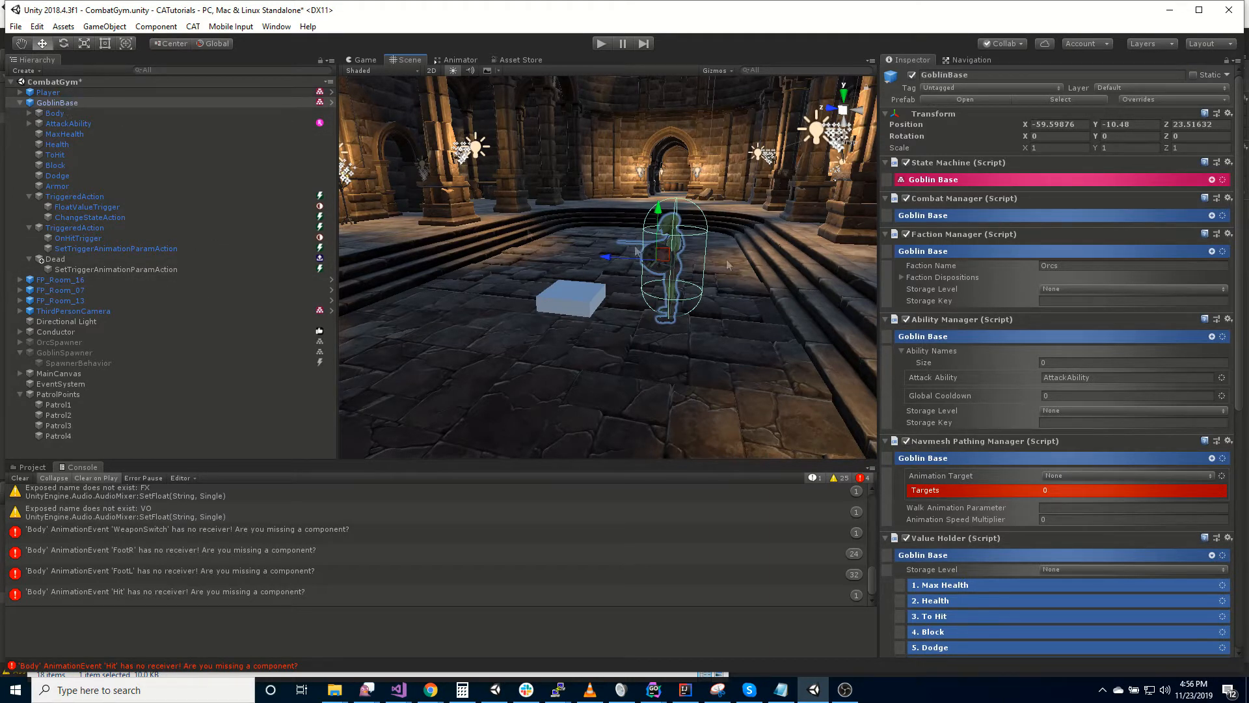
right_drag(771, 302, 782, 296)
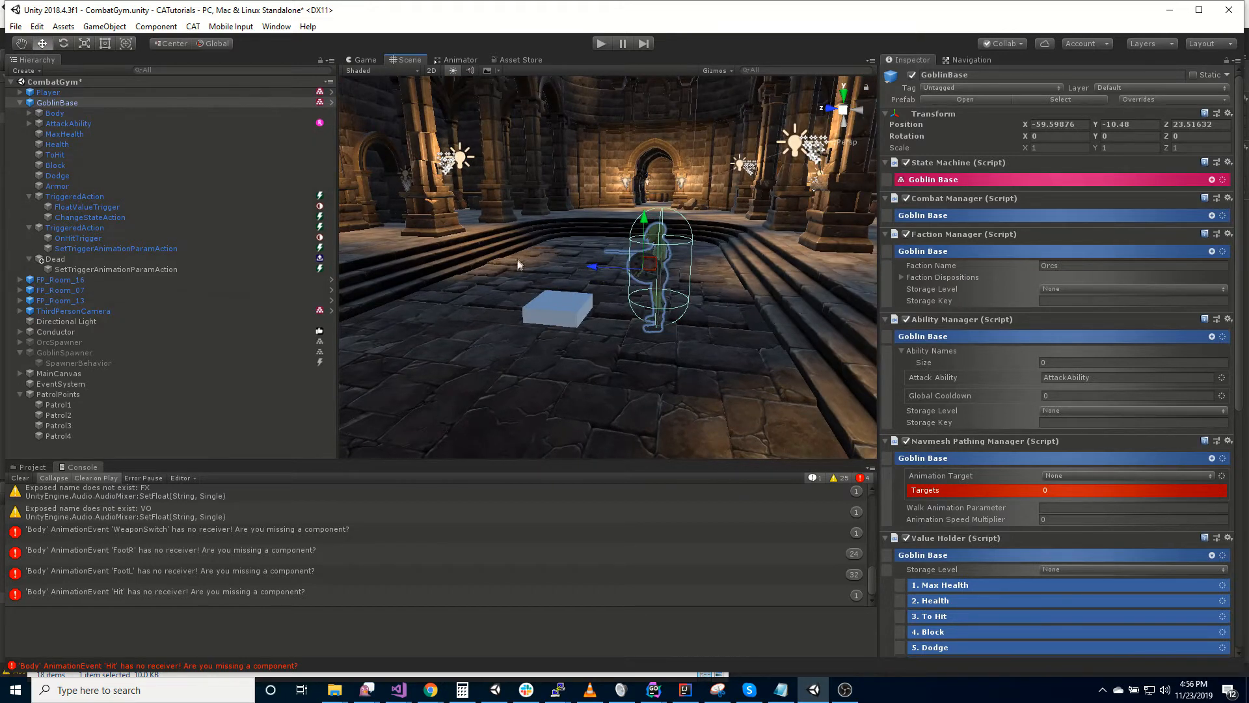
- Add a new state under GoblinBase and name it Wander
right_click(118, 103)
mouse_move(198, 280)
mouse_move(324, 394)
click(385, 395)
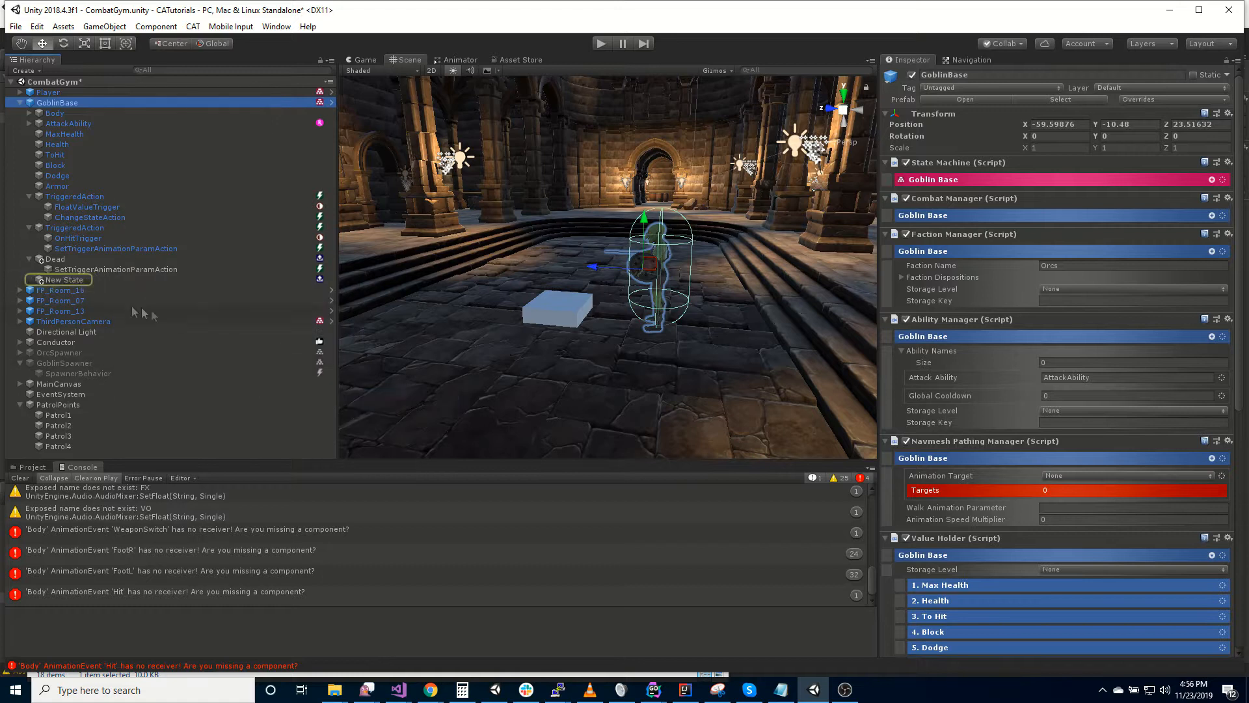
key(F2)
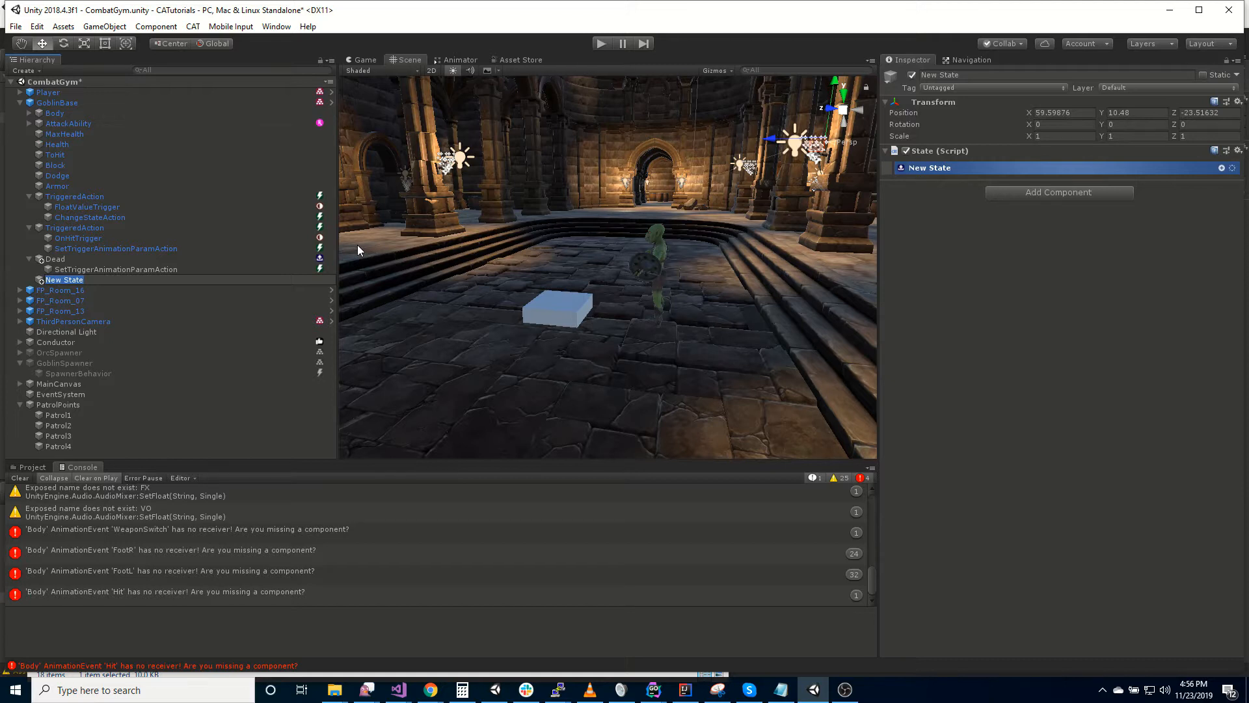
text(Wander)
key(Return)
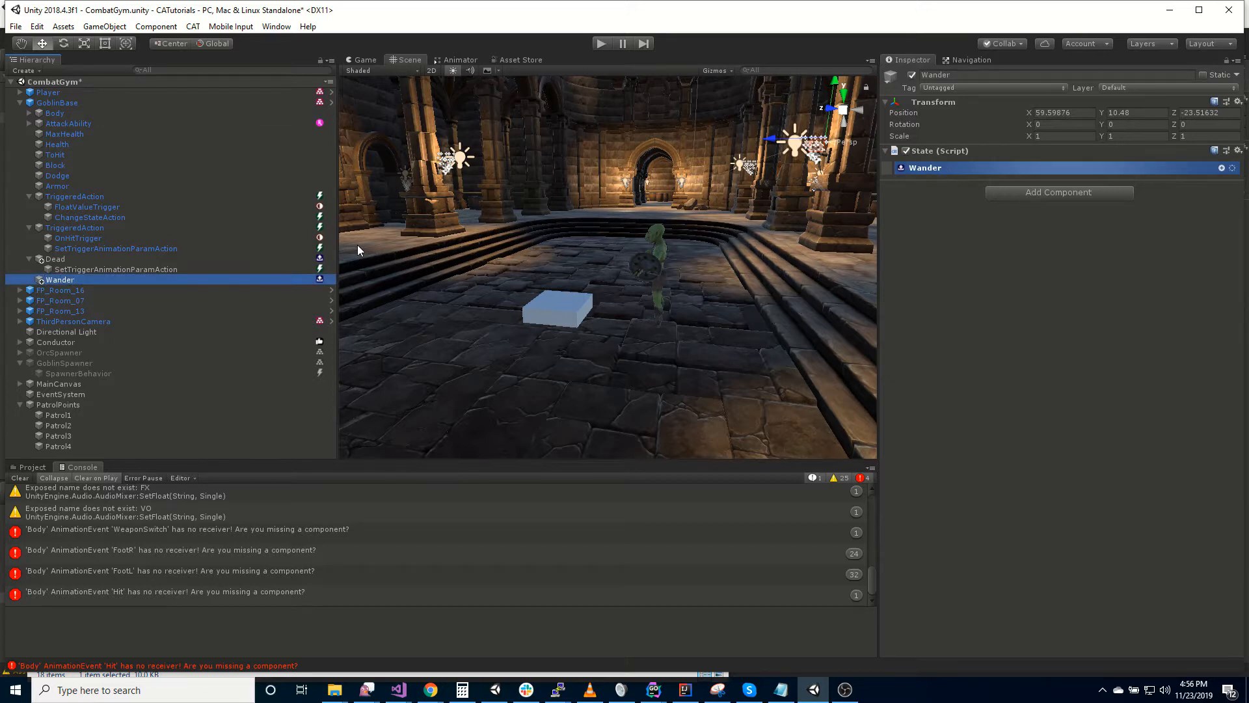
- Find the Wander Behavior instruction and add it to the Wander state
click(1222, 168)
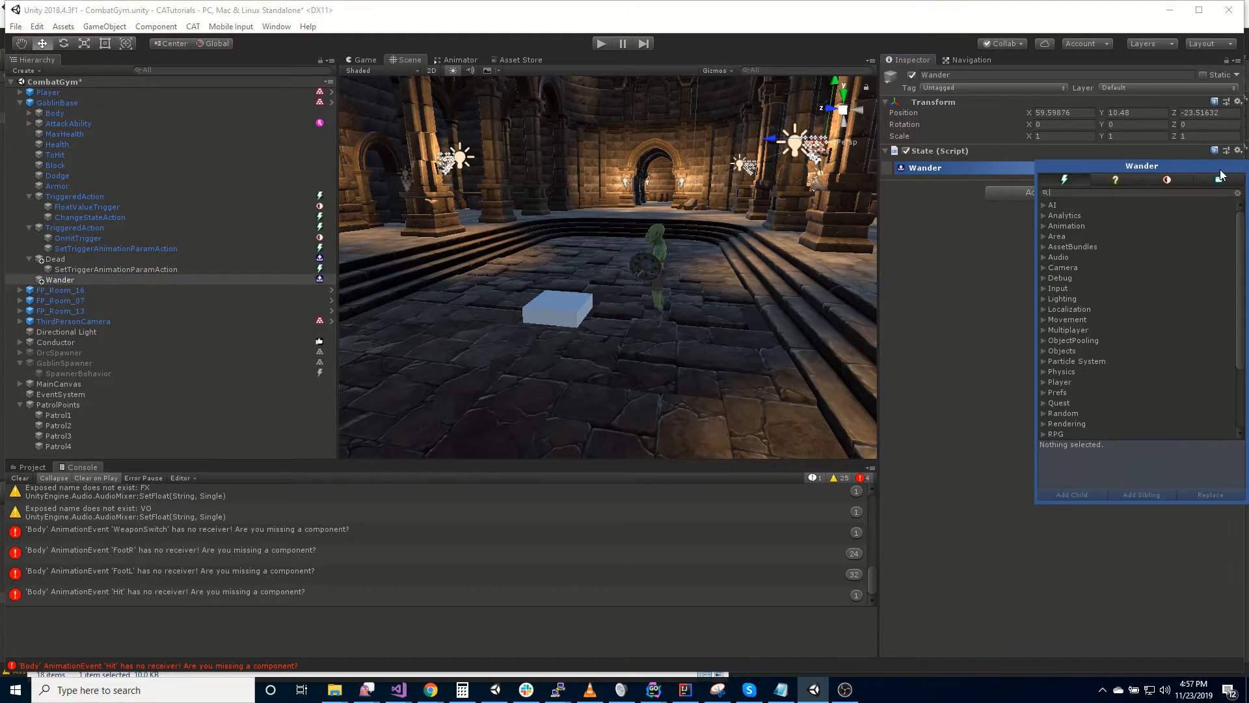
text(wander)
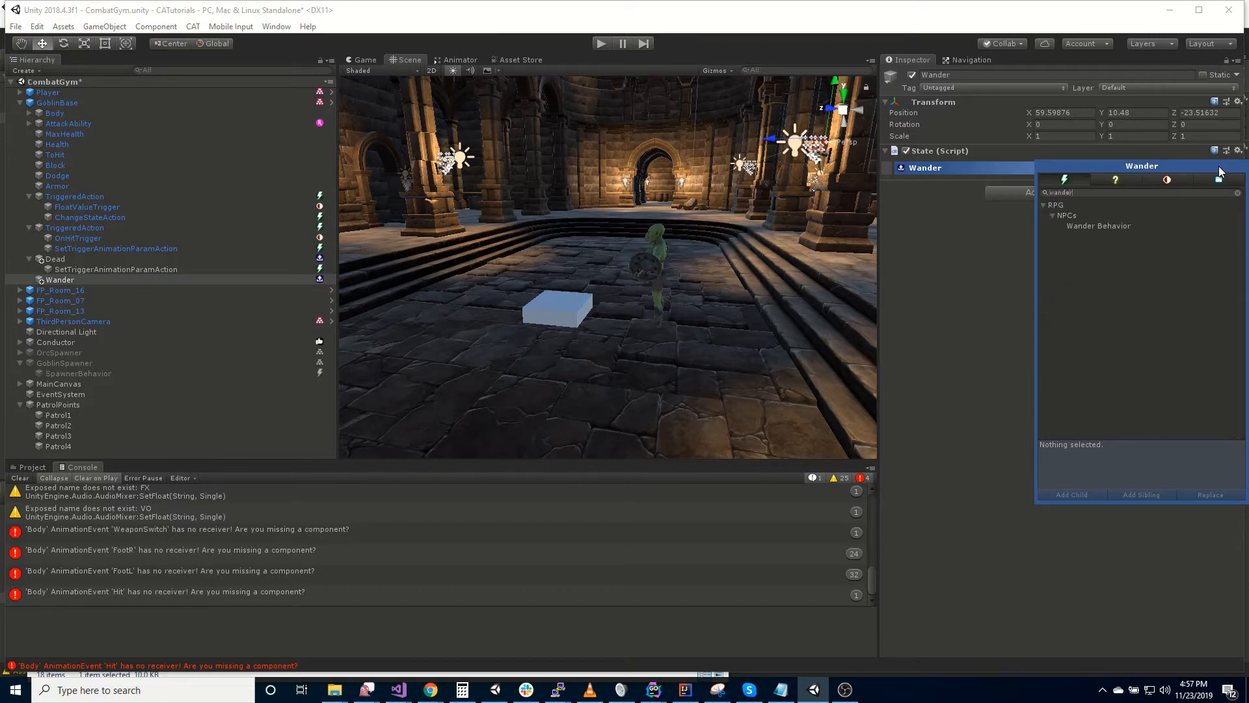
double_click(1111, 224)
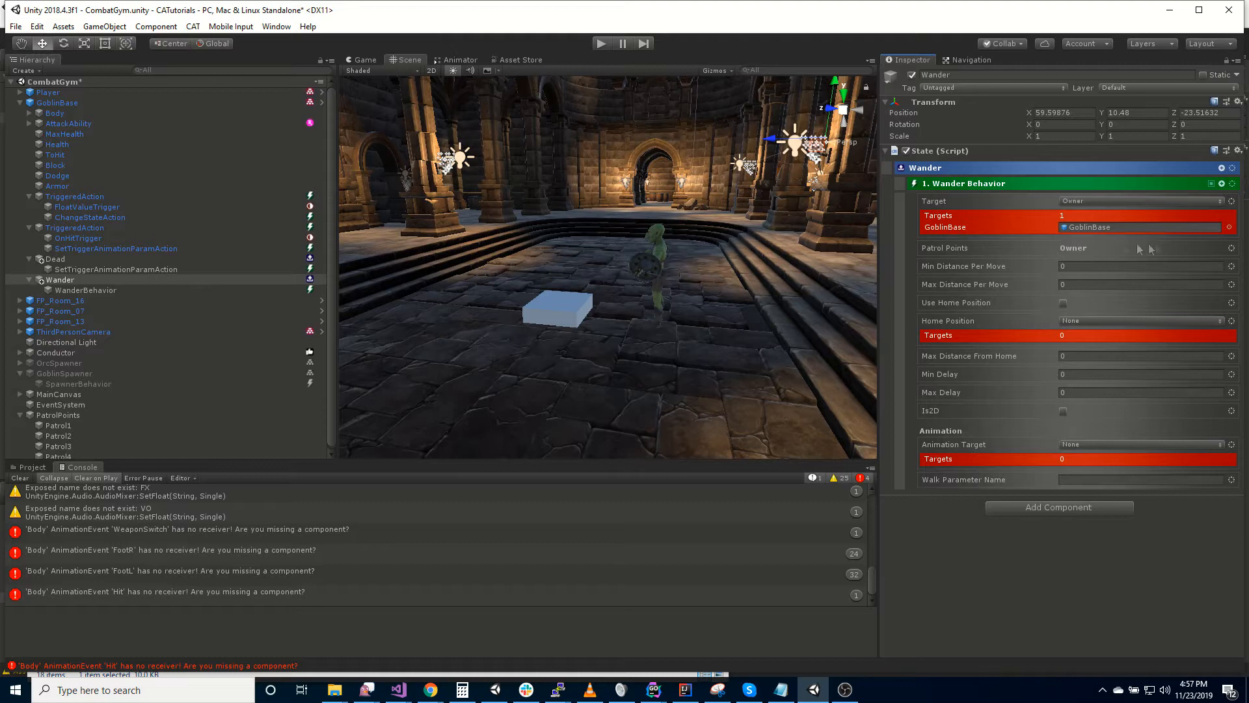
- Switch the Wander Behavior's Patrol Points to direct value entry, leaving the list collapsed
click(1231, 247)
click(1174, 254)
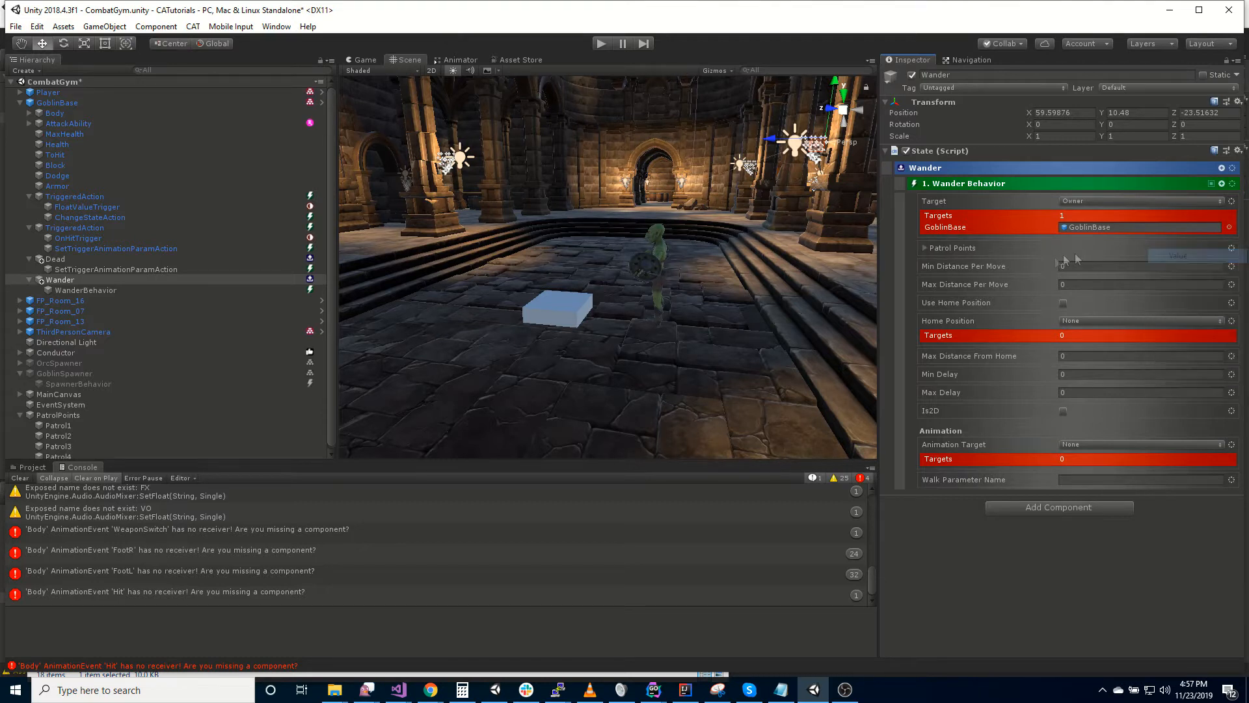
click(925, 248)
click(923, 248)
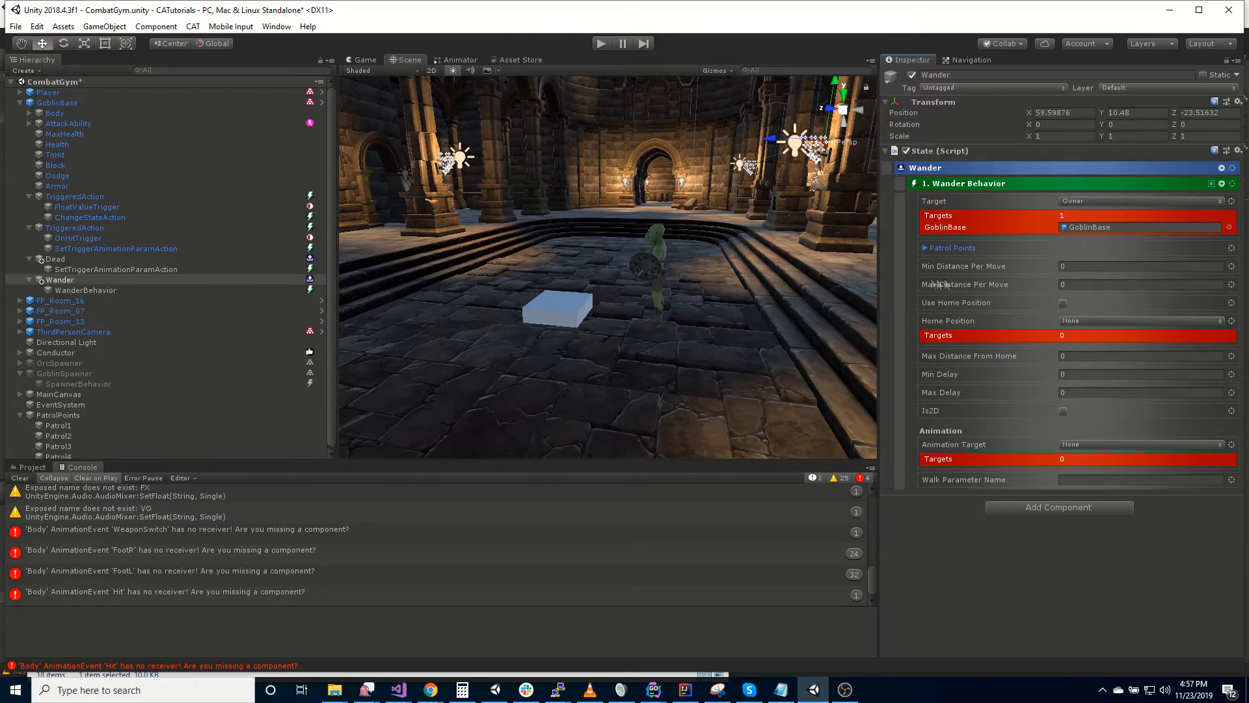
- Set the Wander Behavior's Min Distance Per Move to 5 and Max Distance Per Move to 10
click(1082, 266)
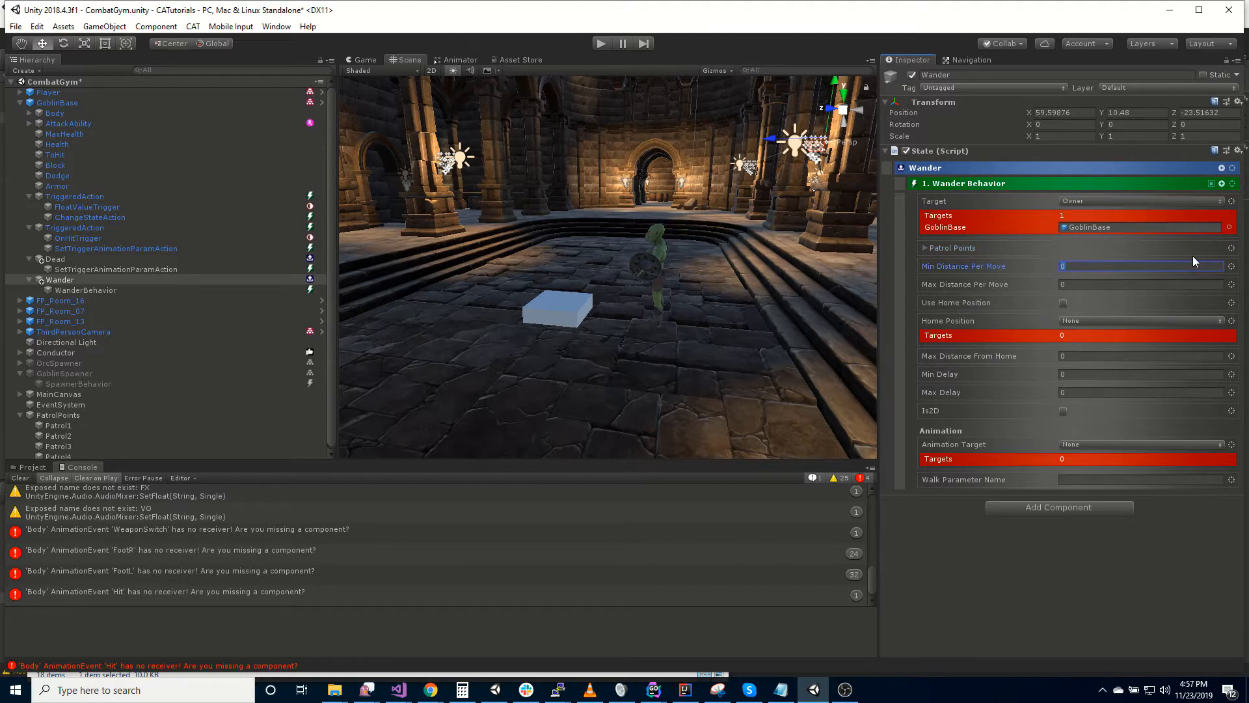
text(2)
key(BackSpace)
text(5)
key(Tab)
text(10)
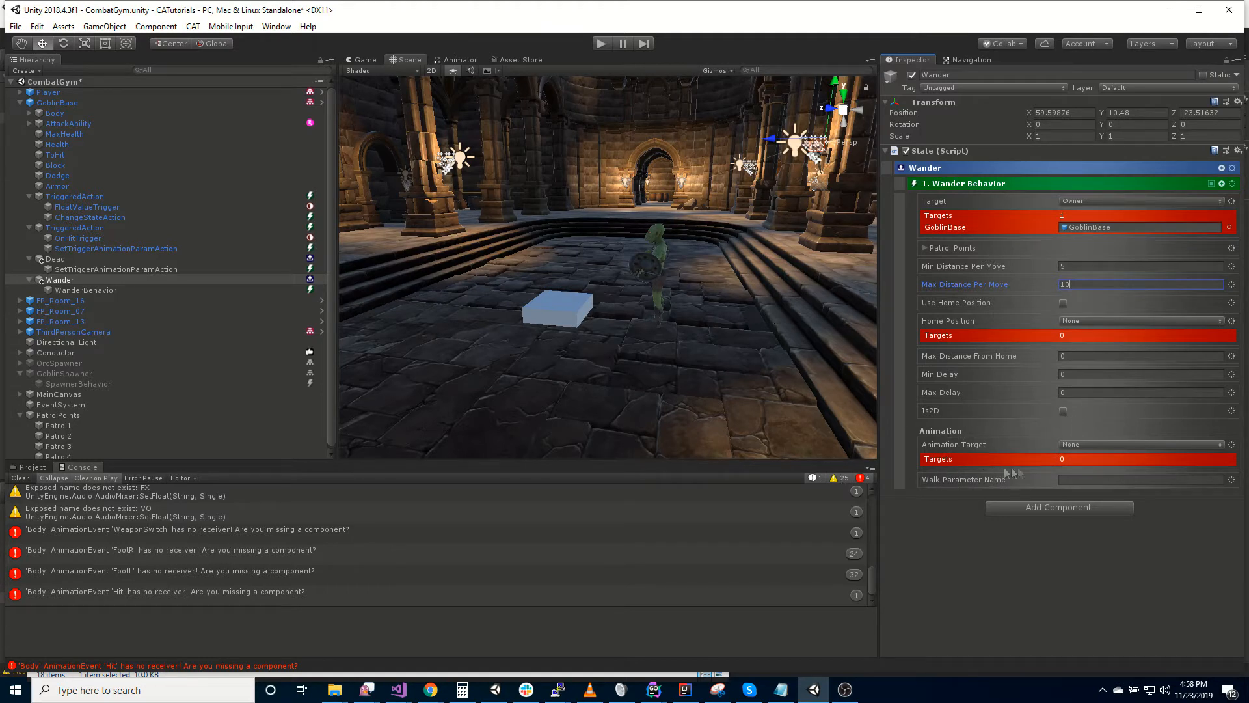
- Set the Wander Behavior's Animation Target to Owner and add the path Body
click(1091, 445)
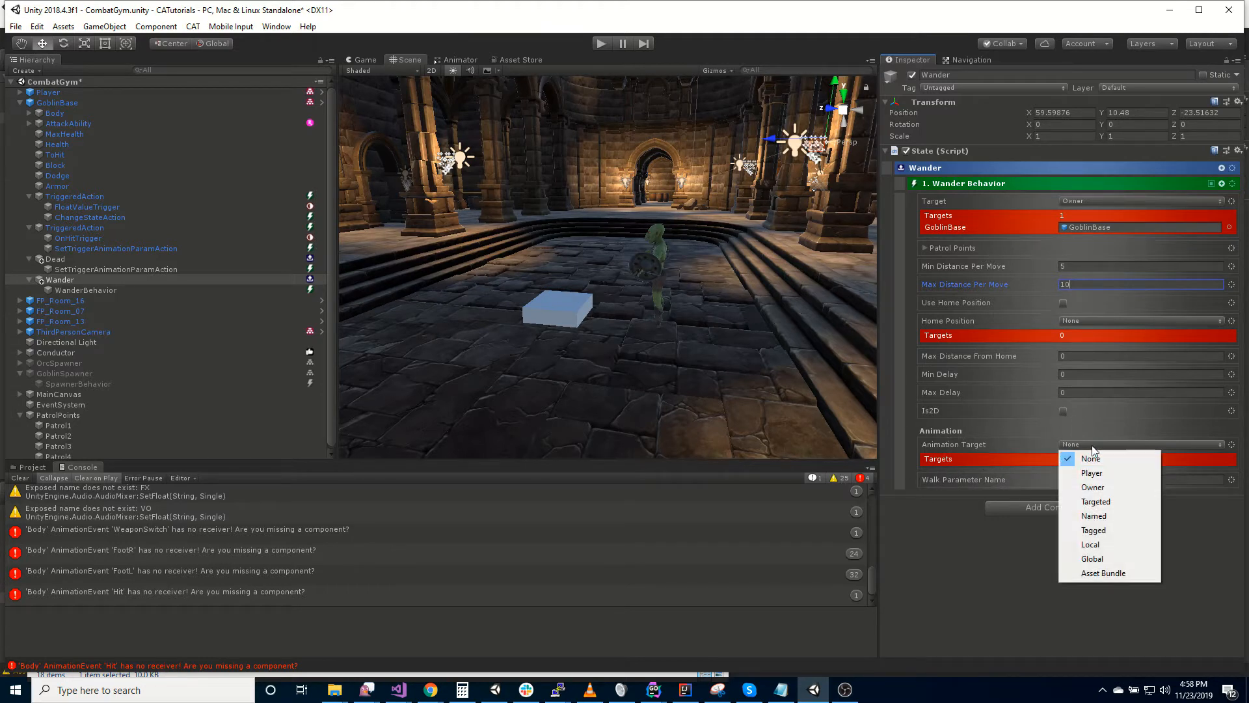
click(1106, 488)
click(1219, 445)
mouse_move(1201, 583)
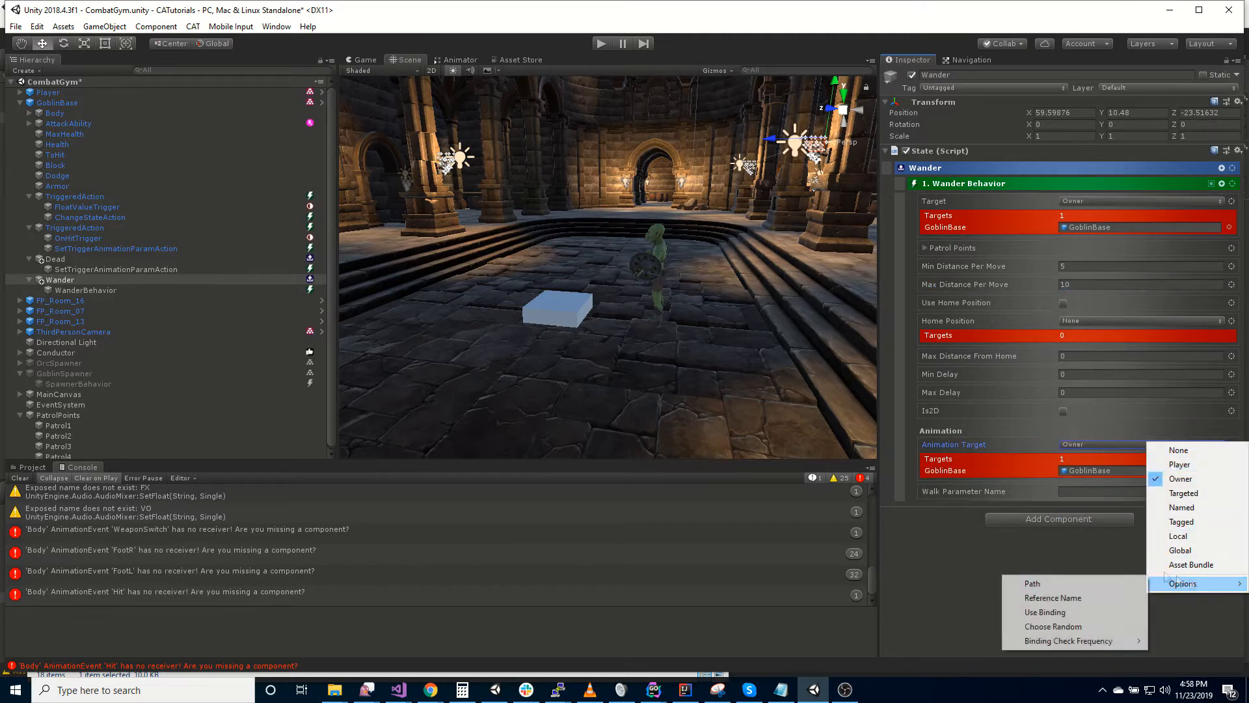
click(1085, 584)
click(1082, 456)
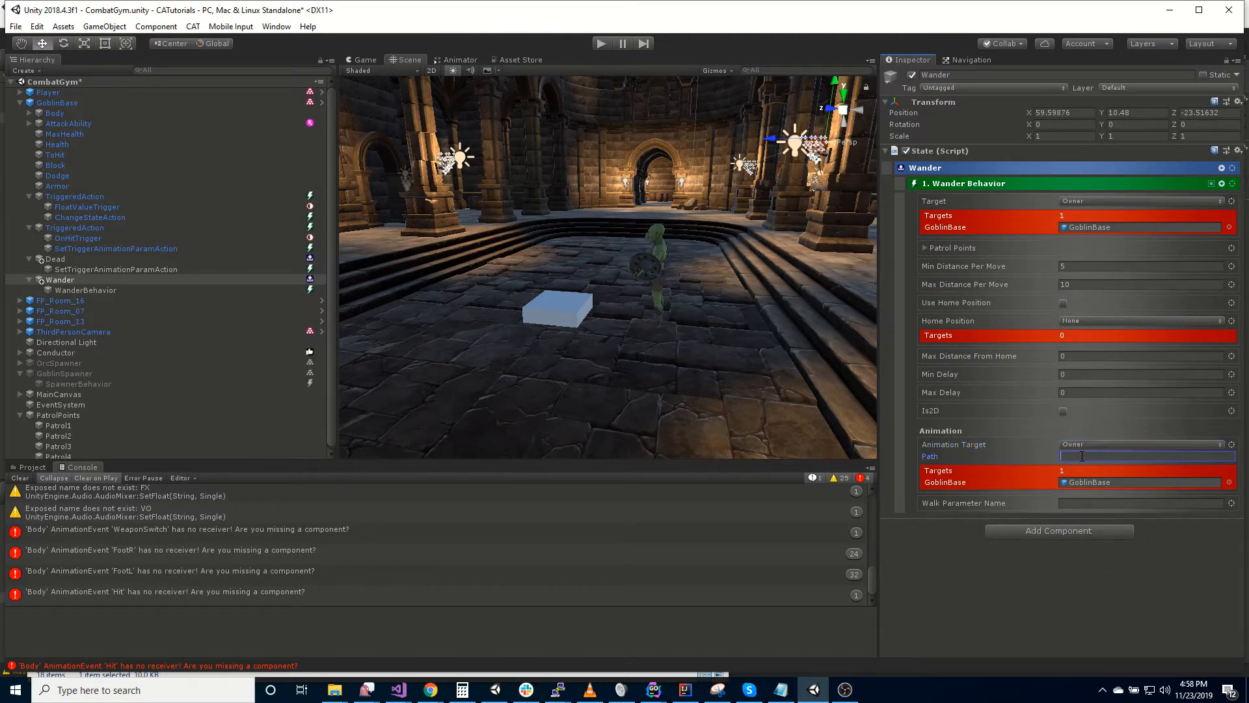
text(Body)
- Check the goblin's animator parameters and set the Walk Parameter Name to Velocity Z
click(1130, 501)
click(455, 59)
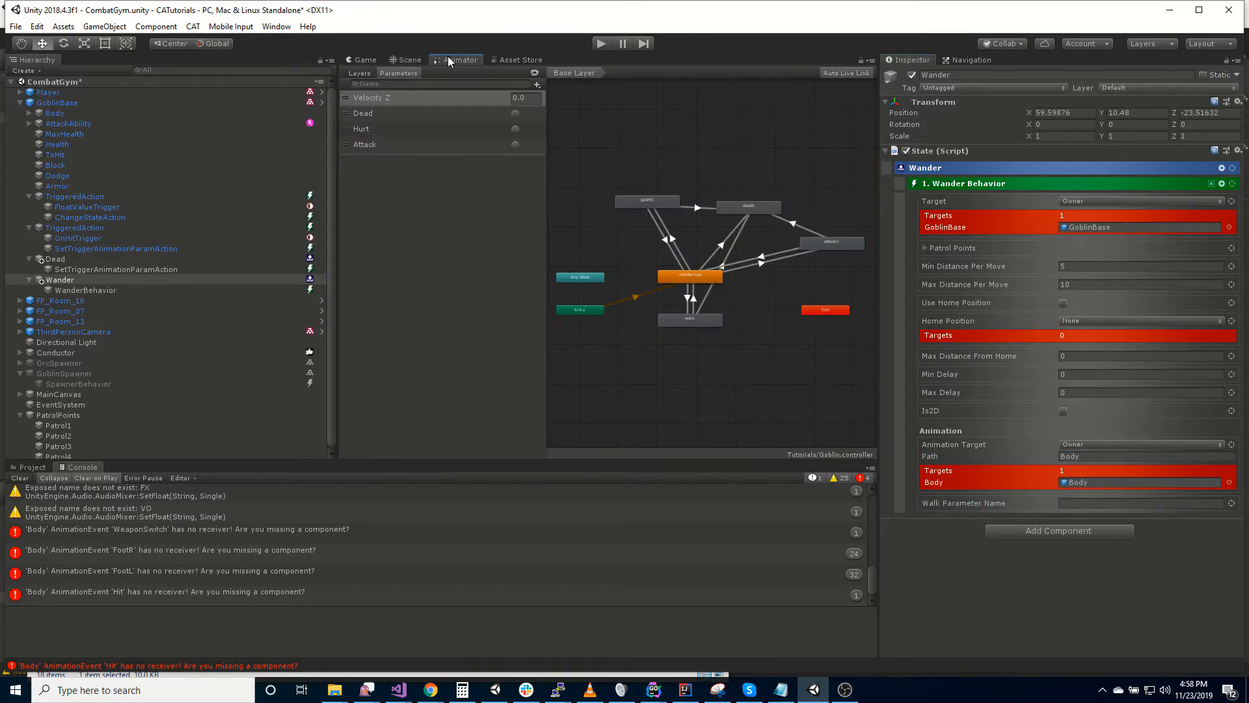
click(408, 60)
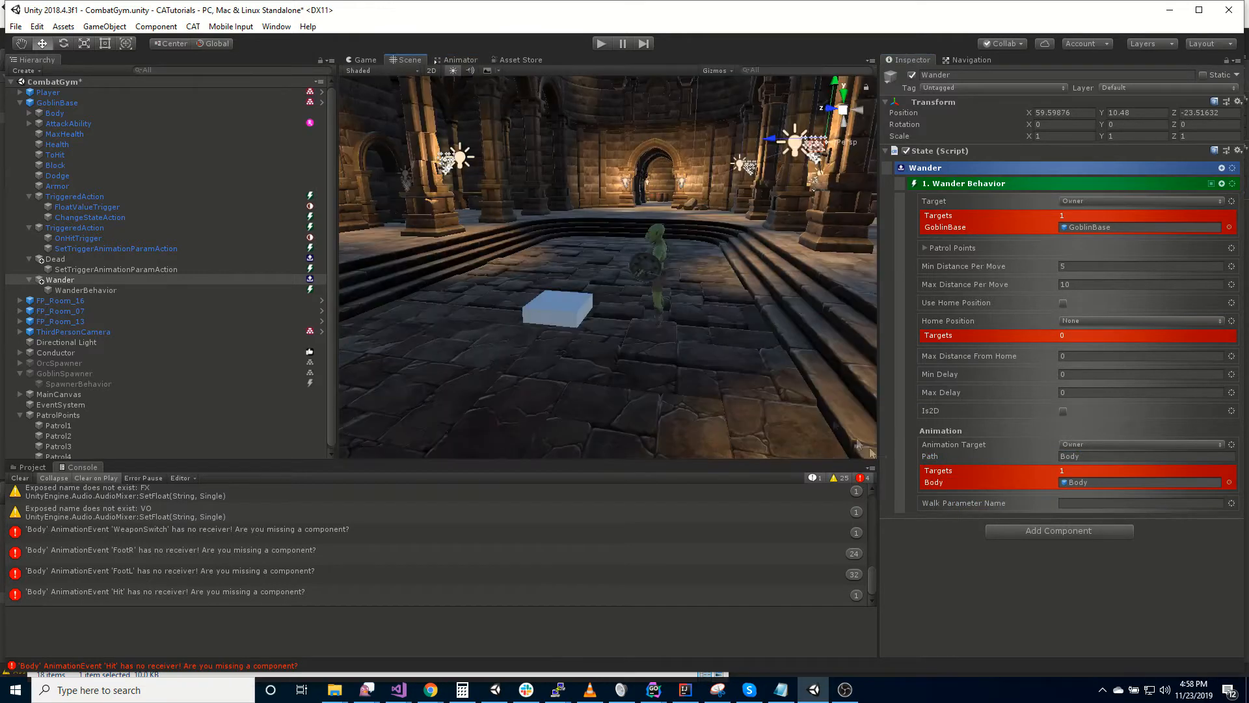
click(1085, 503)
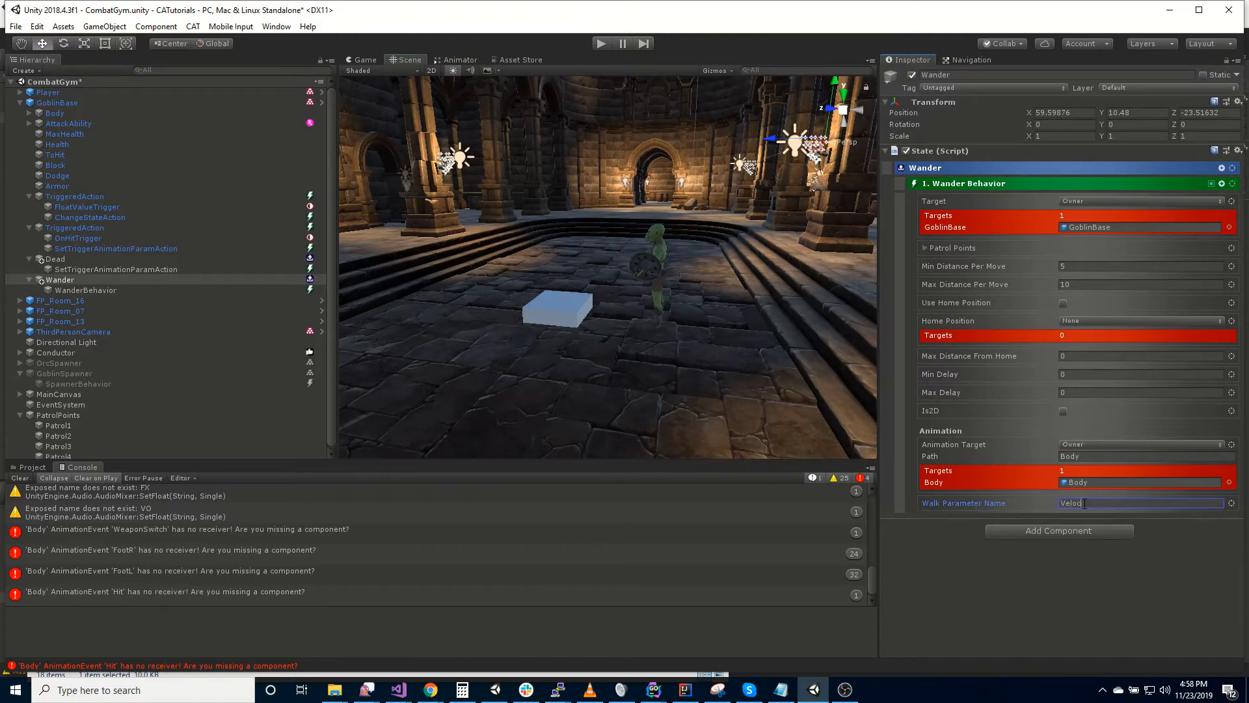
key(Return)
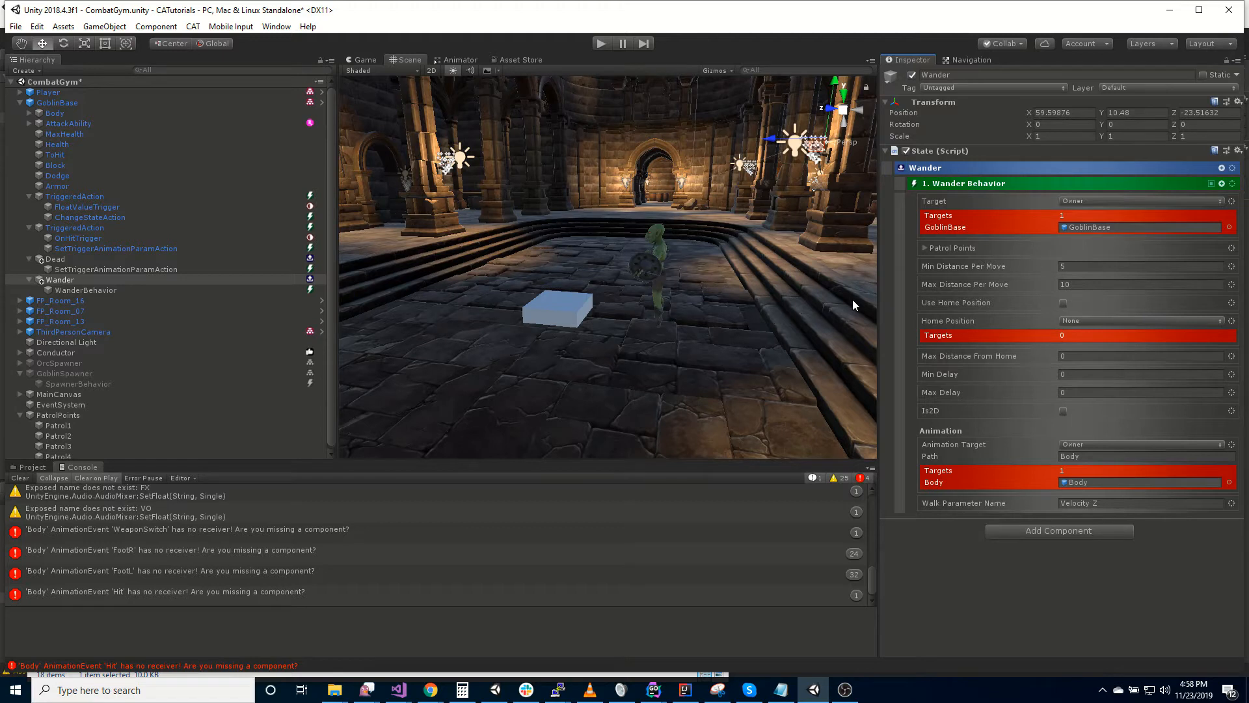
- Set the GoblinBase state machine's Initial State to Wander and play-test the scene
click(80, 102)
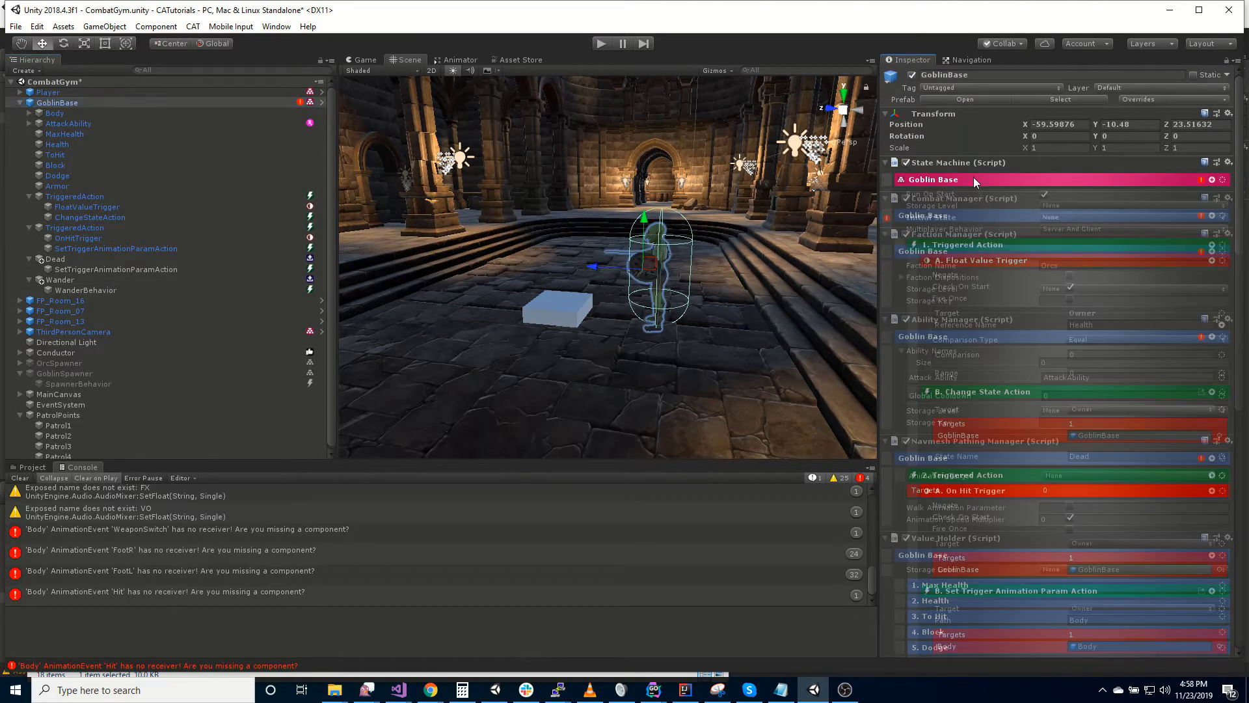
click(1052, 218)
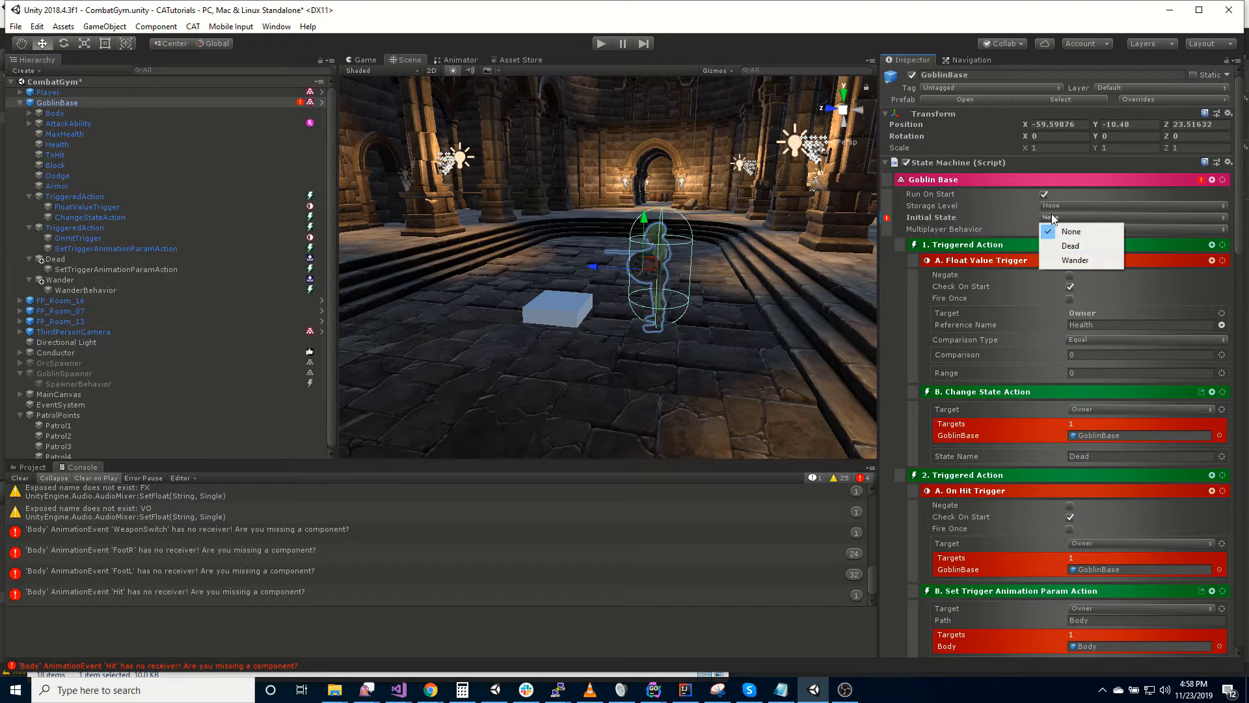
click(1075, 259)
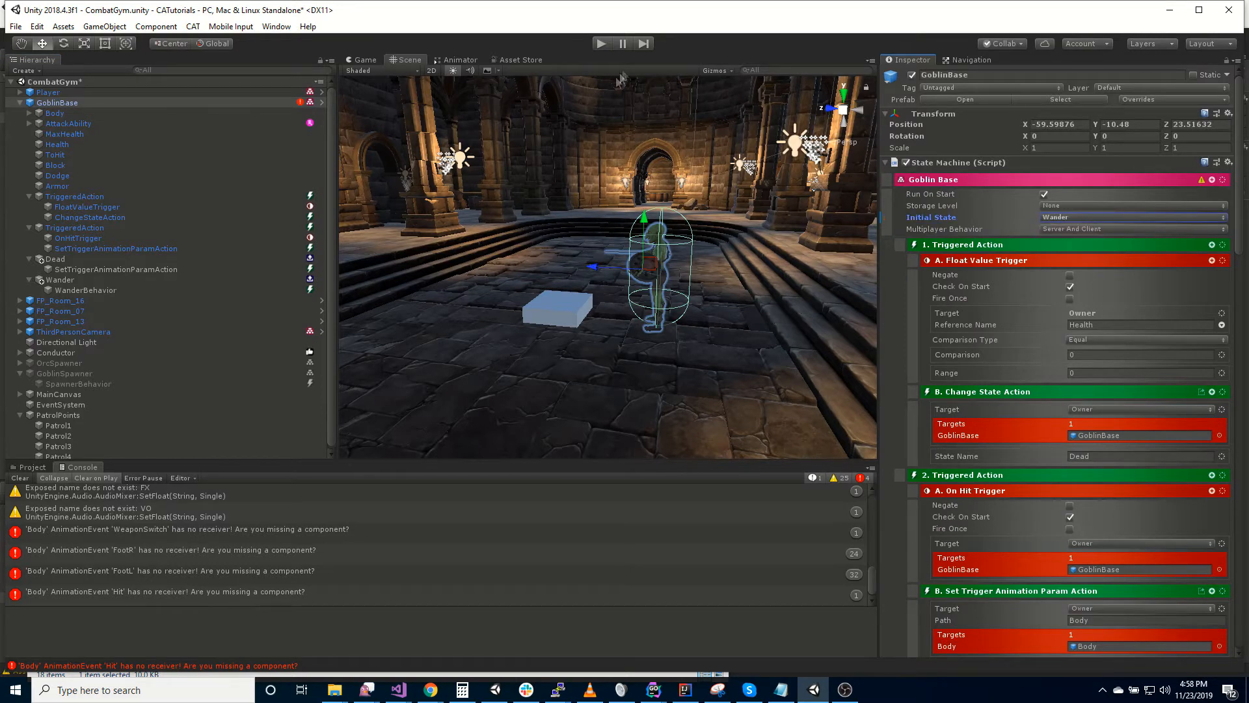
click(601, 43)
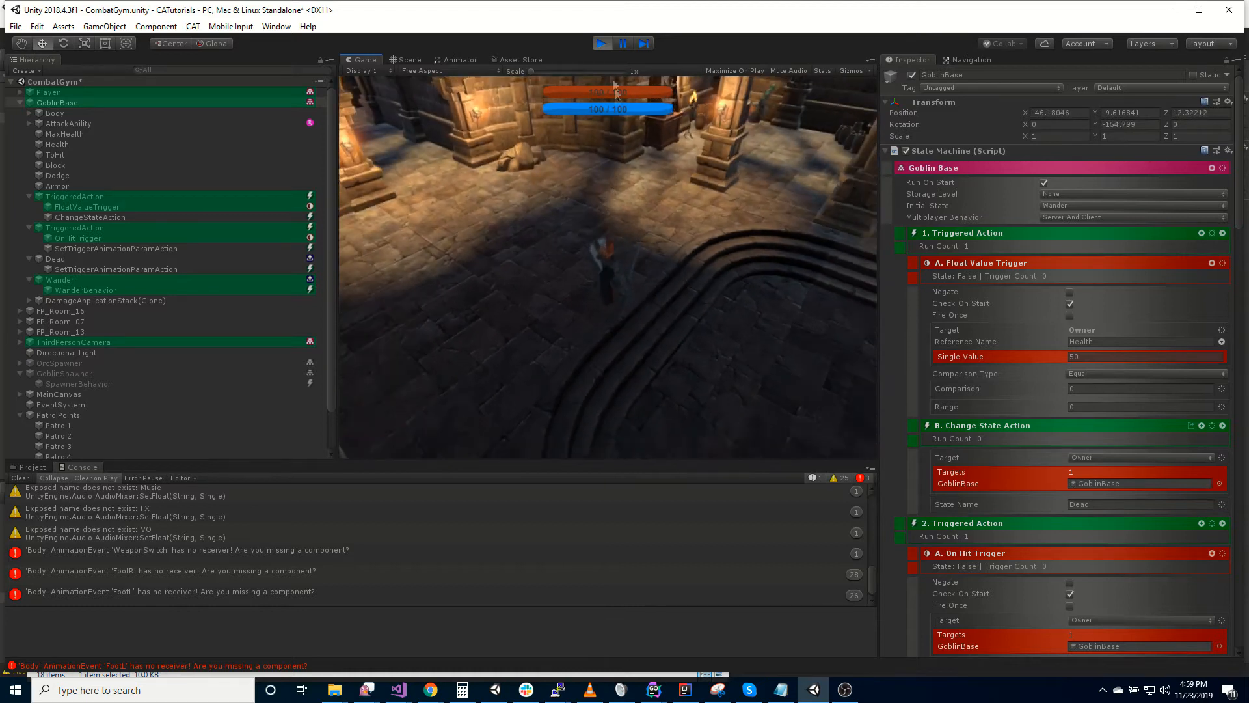
click(603, 43)
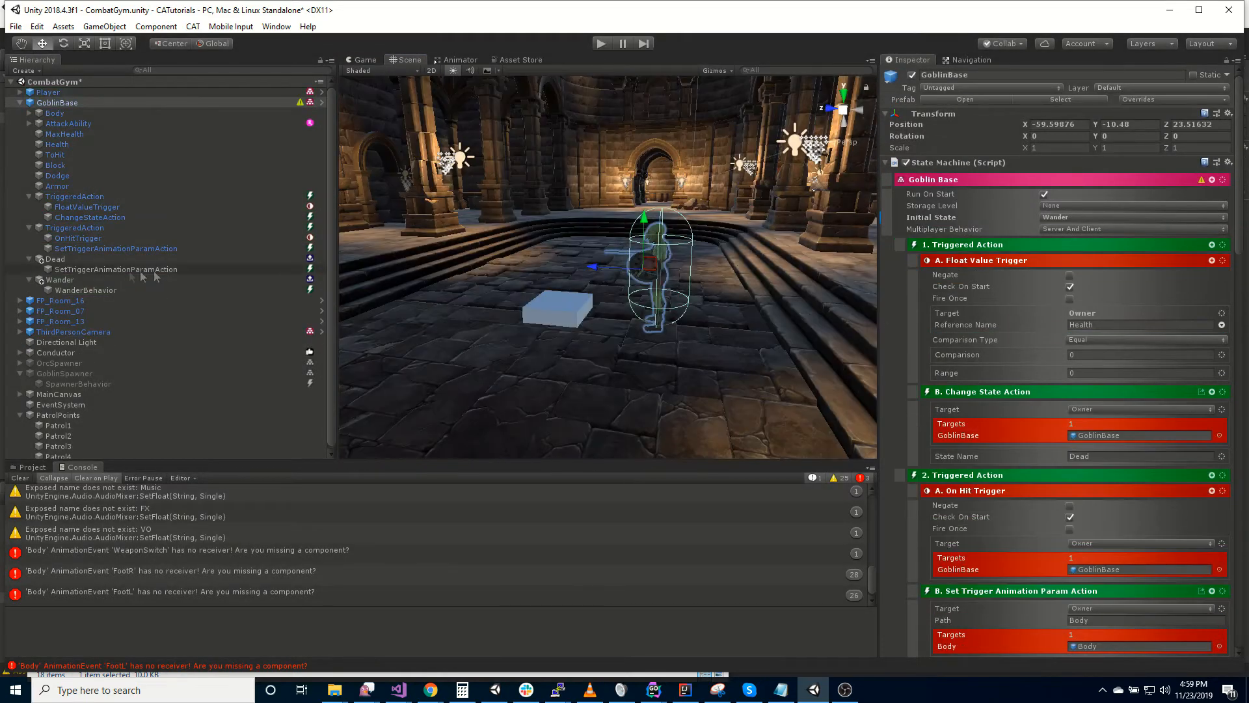
- Set the Wander Behavior's Min Delay to 2 and Max Delay to 3
click(108, 292)
click(1052, 358)
text(2)
click(1053, 378)
text(3)
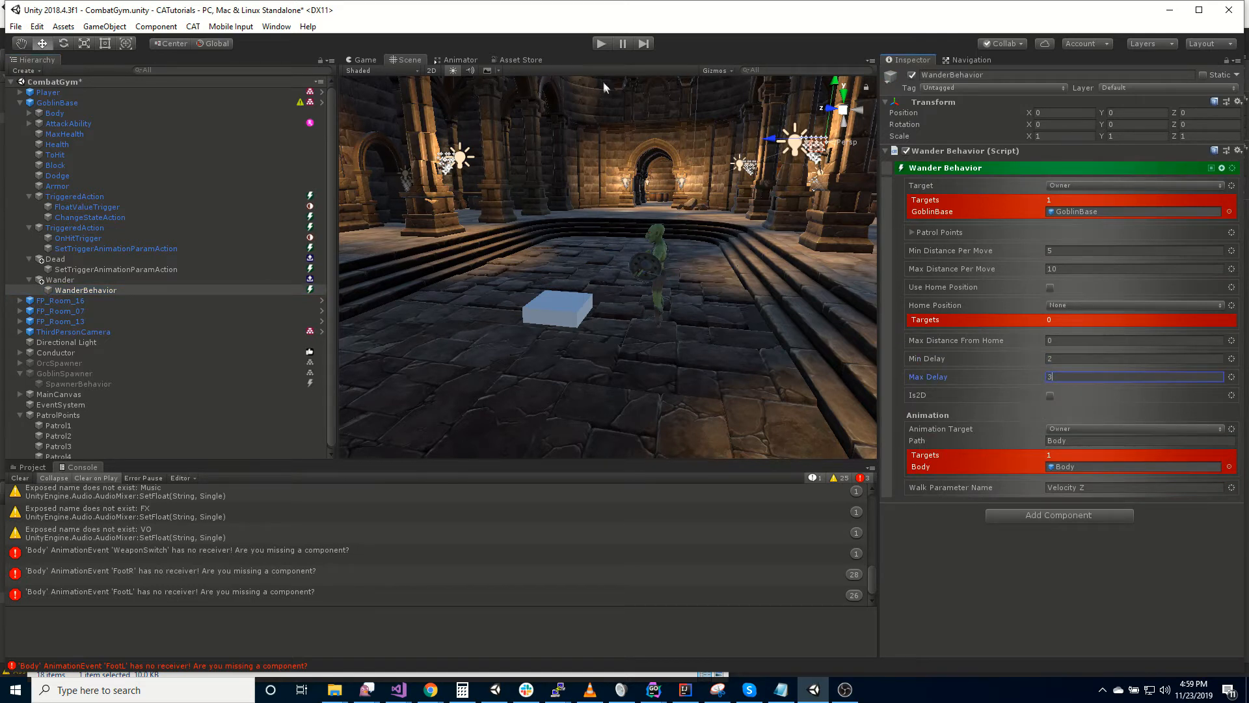
- Run the game to watch the goblin wander with the delays, and stop it again
click(600, 43)
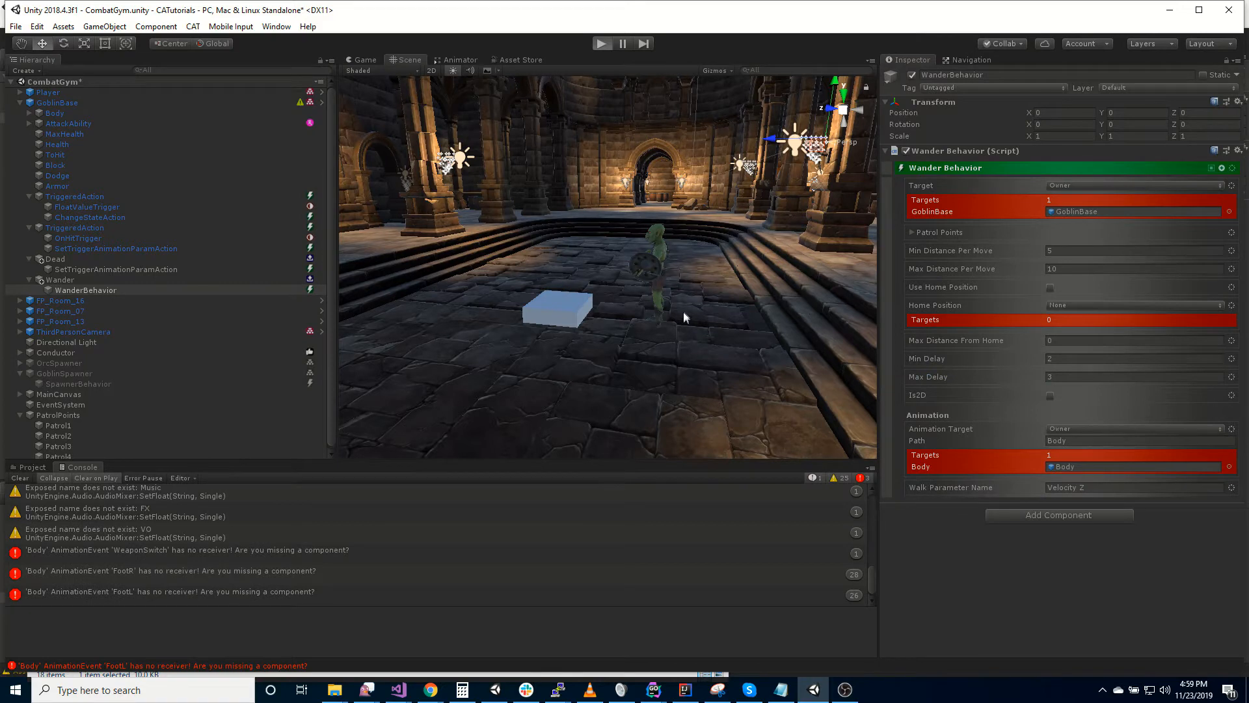
key(ctrl+p)
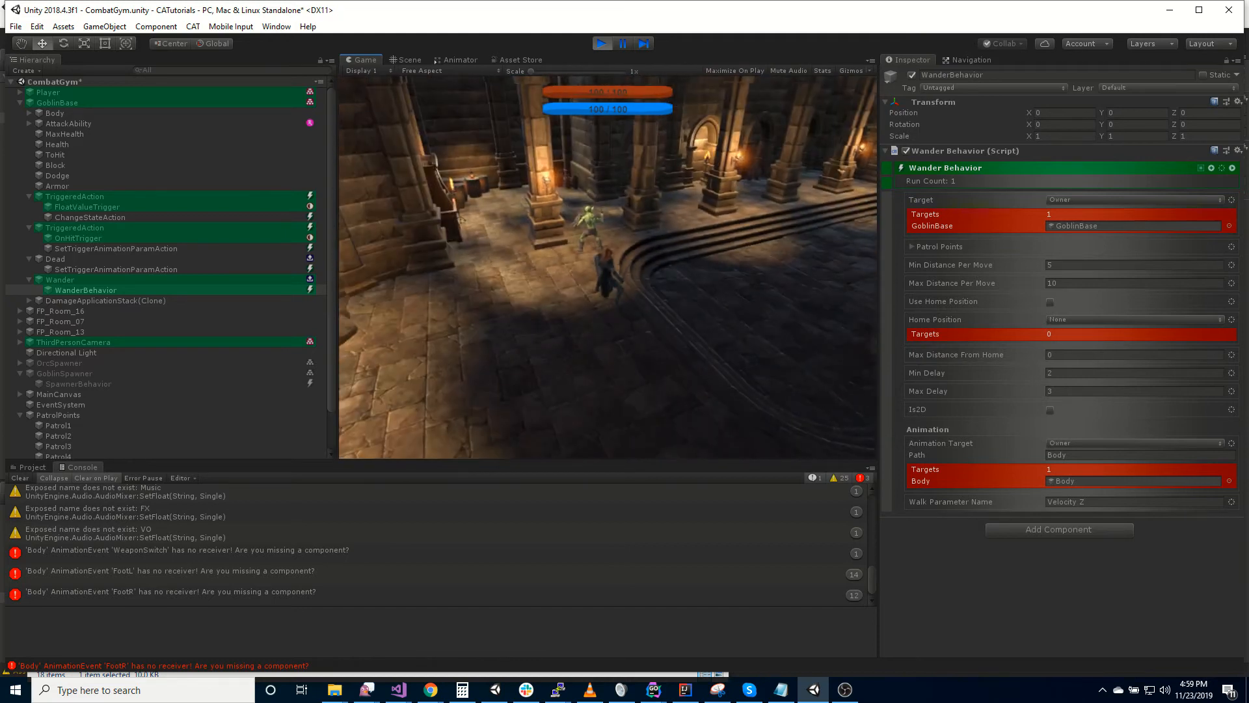
key(ctrl+p)
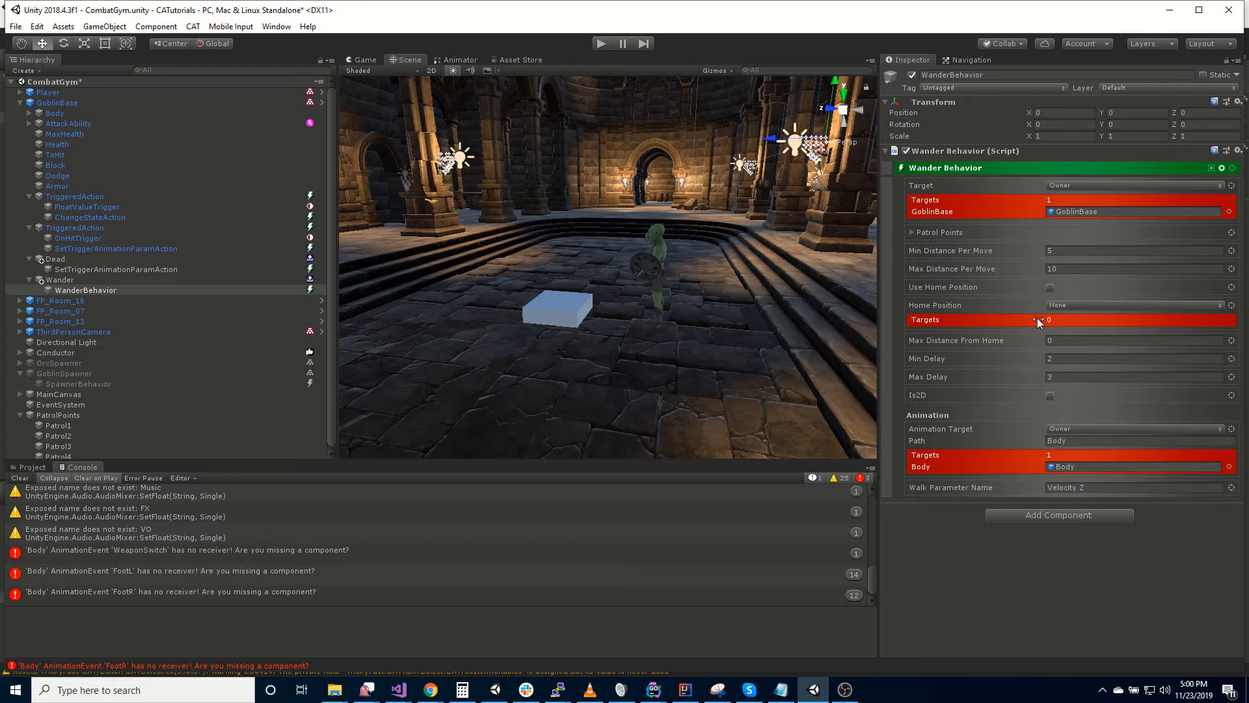
- Change the Wander Behavior's Home Position target type to Named
click(1084, 304)
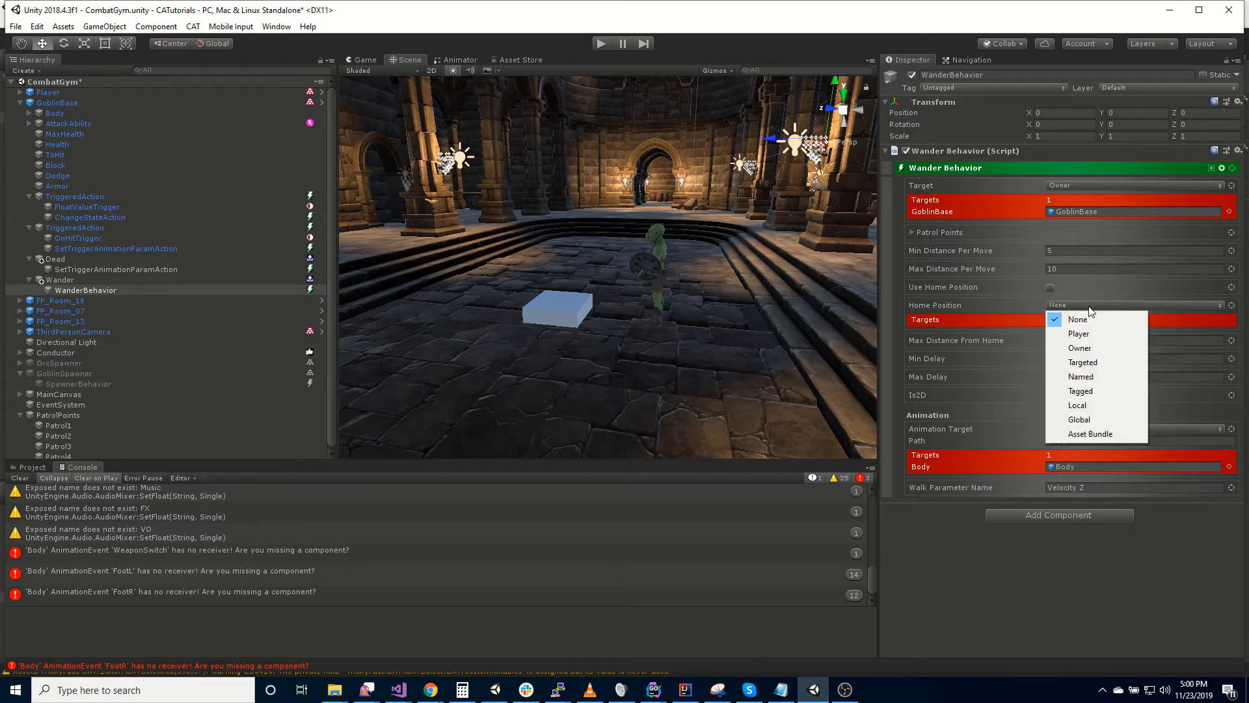
click(1081, 376)
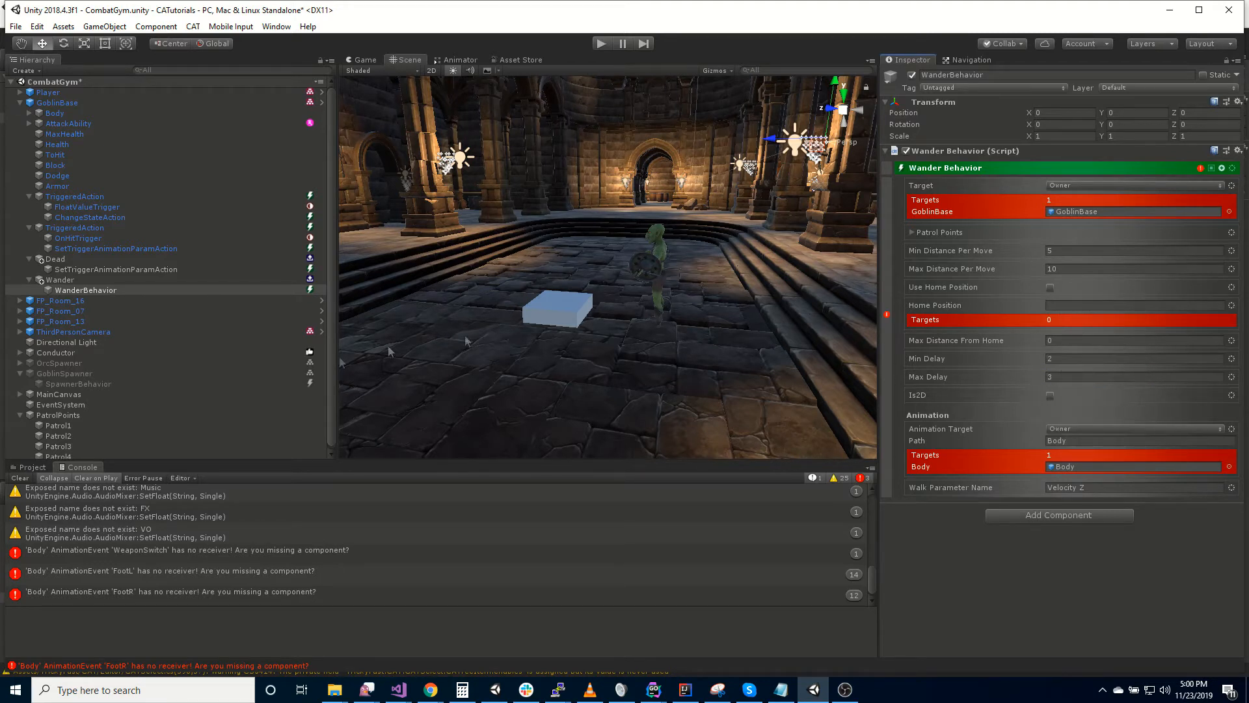
- Duplicate the Patrol1 object under PatrolPoints and select the copy
scroll(165, 422, down, 1)
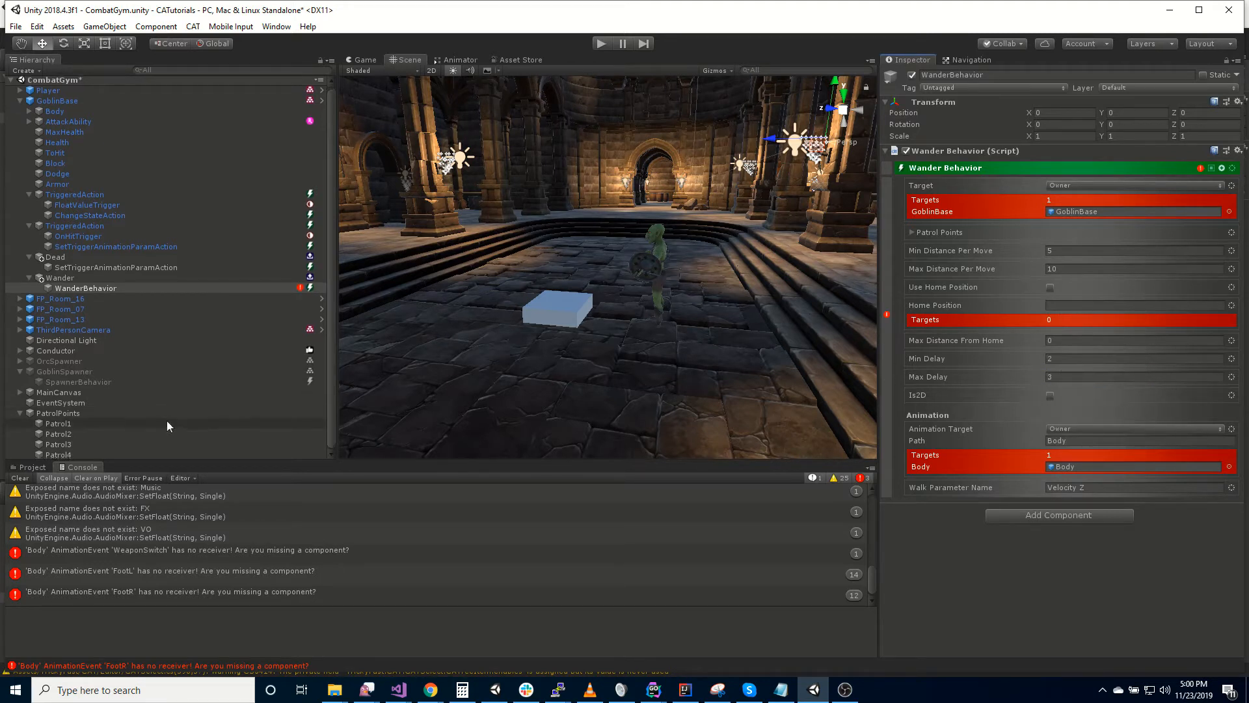
click(70, 425)
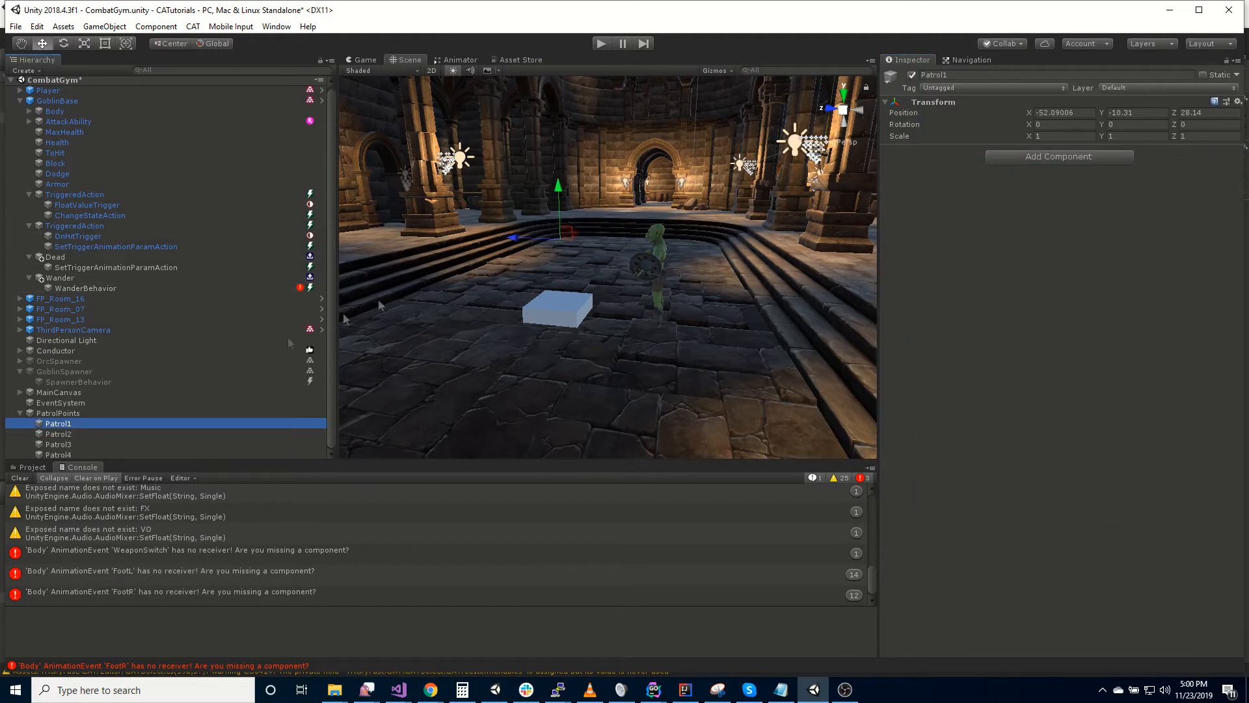
click(71, 413)
click(73, 421)
key(ctrl+d)
click(79, 454)
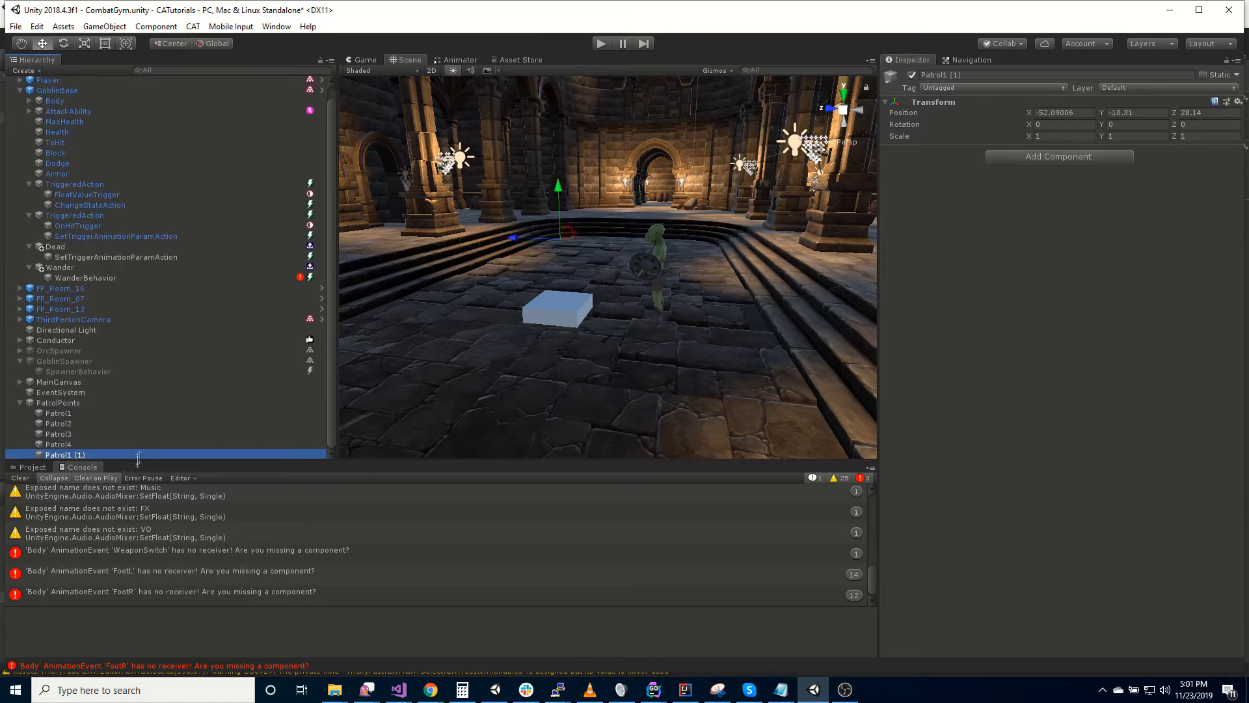
- Rename the copied patrol object as Home and move it to about X -61.44, Z 25.4 in the scene
text(Home)
key(Return)
alt+drag(523, 318, 558, 172)
drag(700, 196, 616, 196)
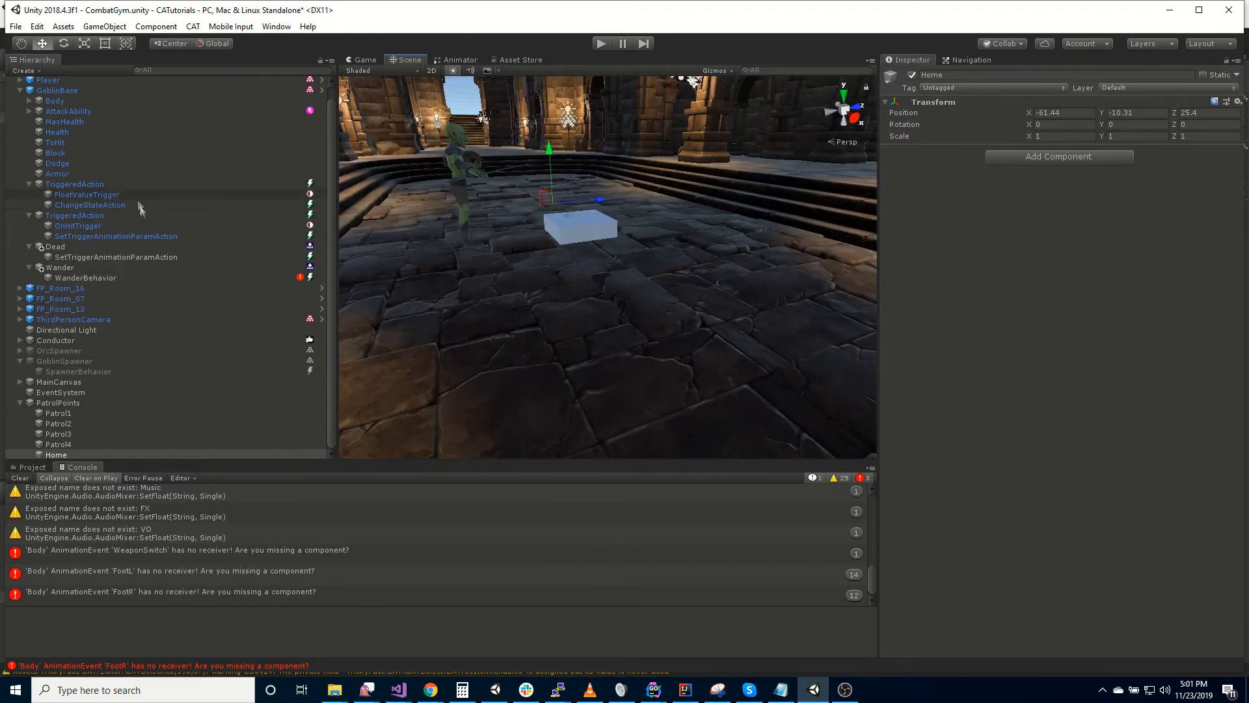
- Assign the Home object as the Wander Behavior's Home Position and enable Use Home Position
click(86, 278)
drag(56, 455, 1060, 307)
click(1052, 287)
- Set the Wander Behavior's Max Distance From Home to 20, and reduce it to 10
click(935, 357)
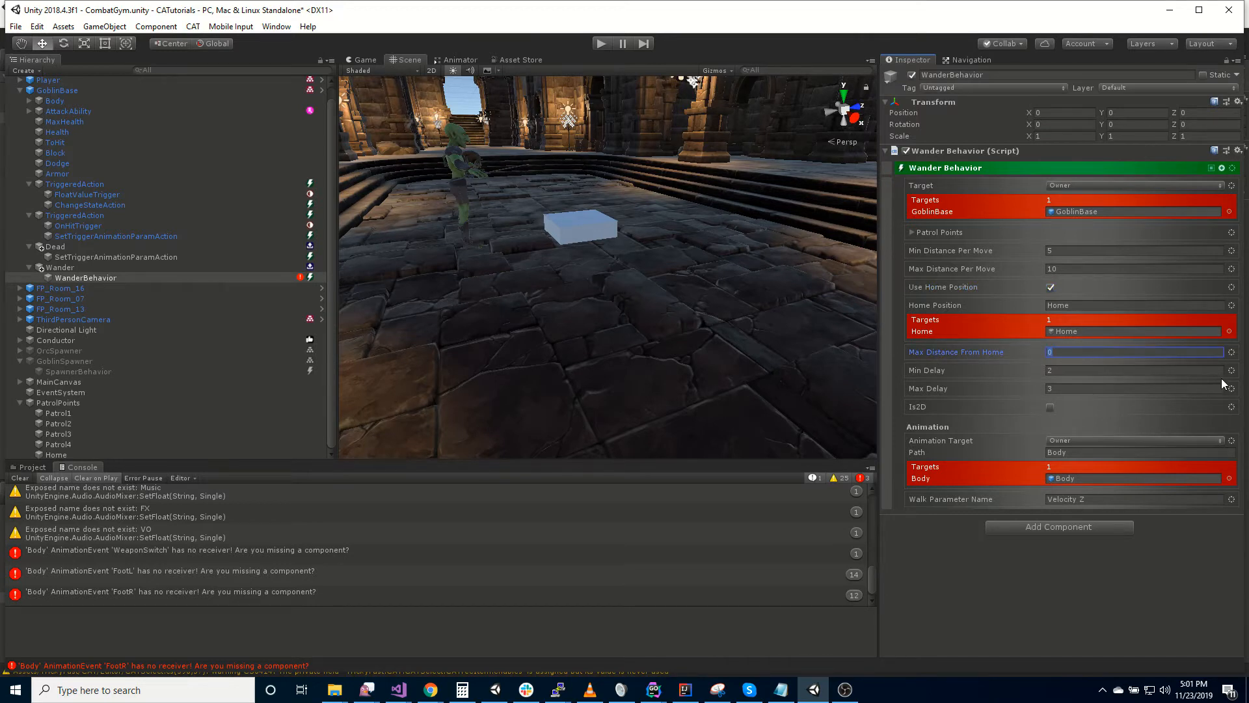
text(20)
click(949, 563)
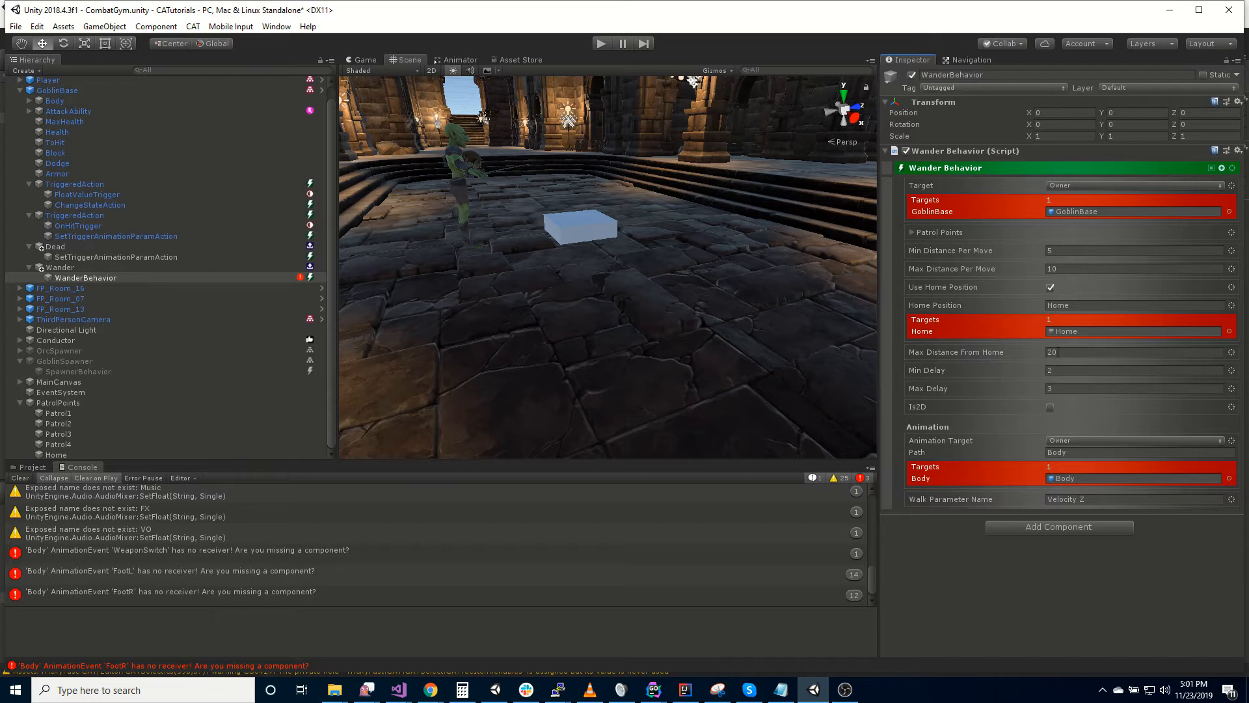
click(1073, 351)
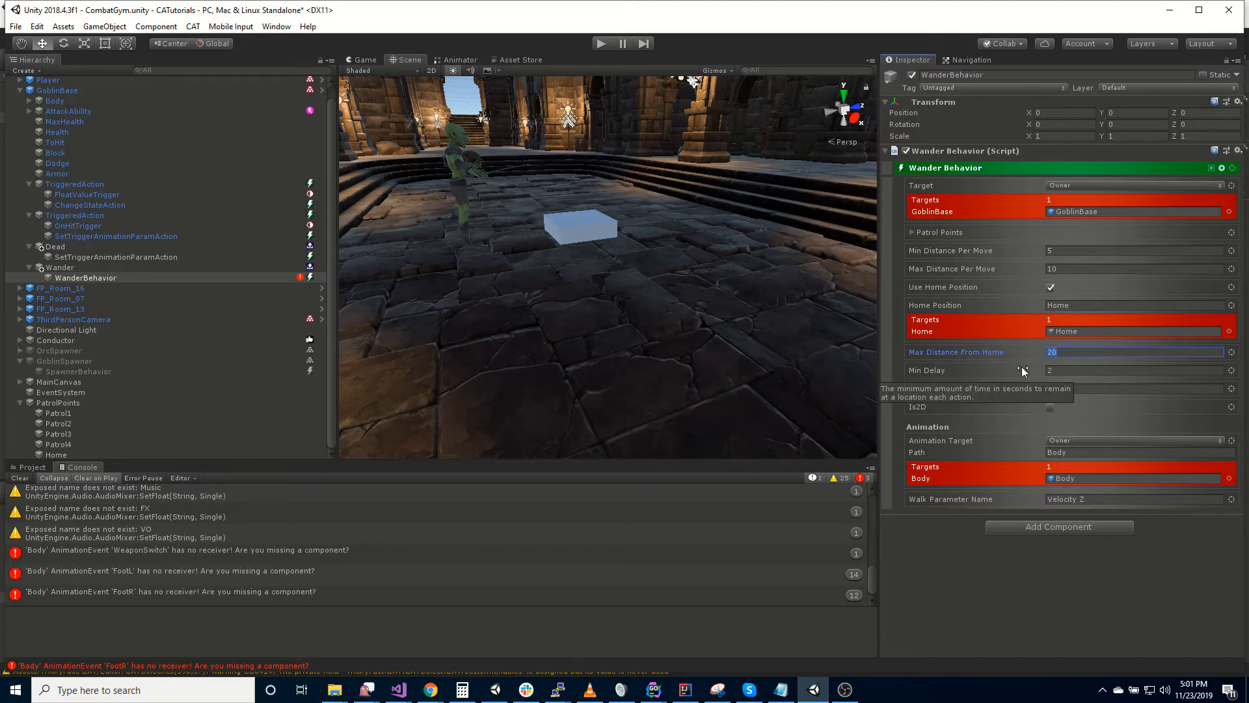
click(941, 604)
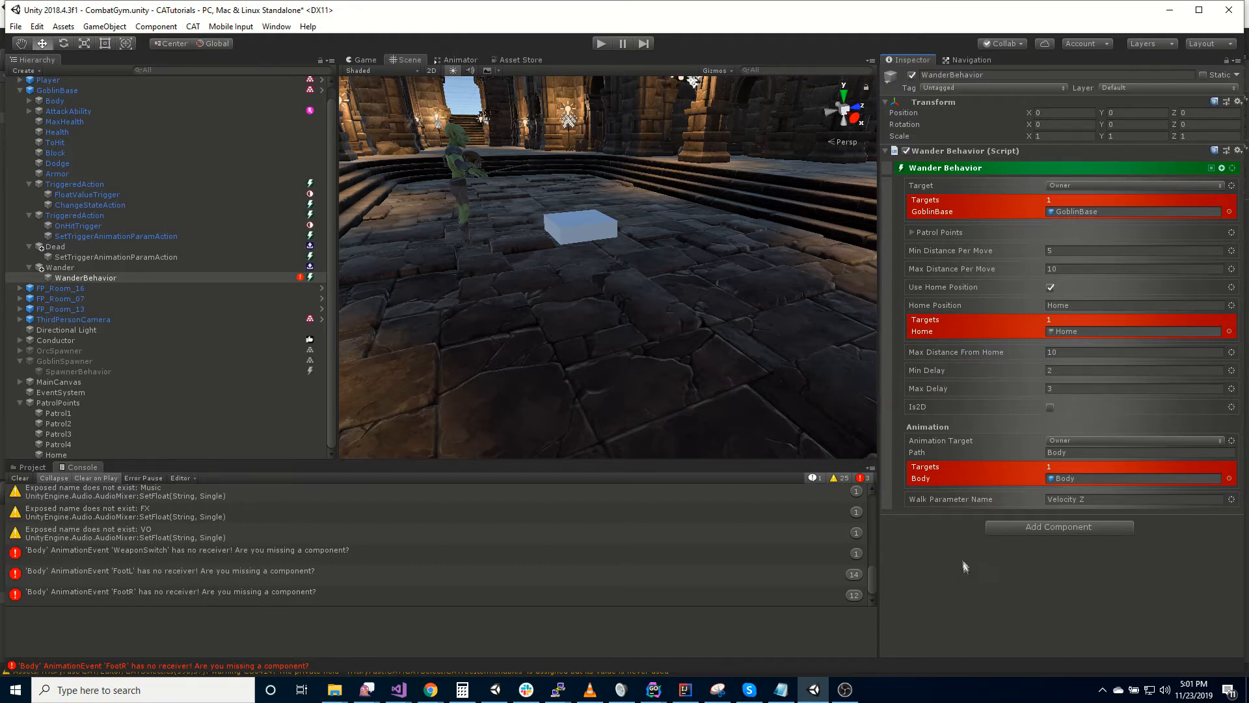
- Run the game to watch the goblin wander around its home position, and stop it again
click(601, 44)
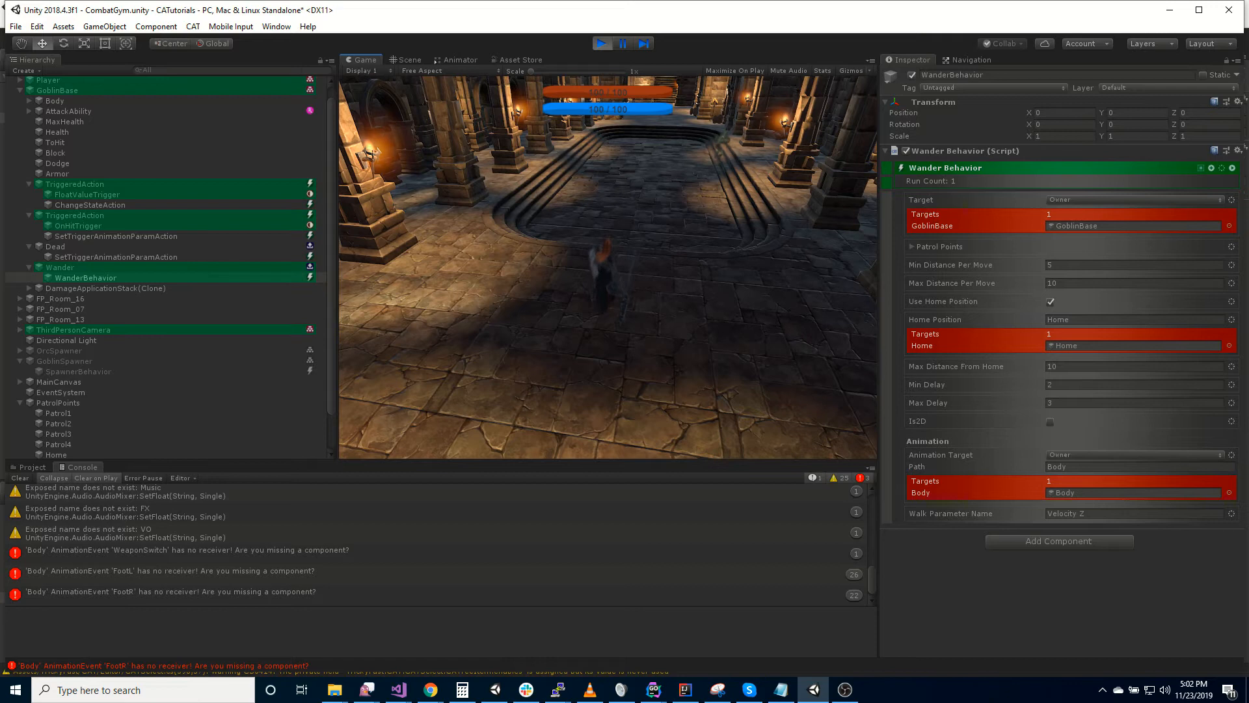
key(Escape)
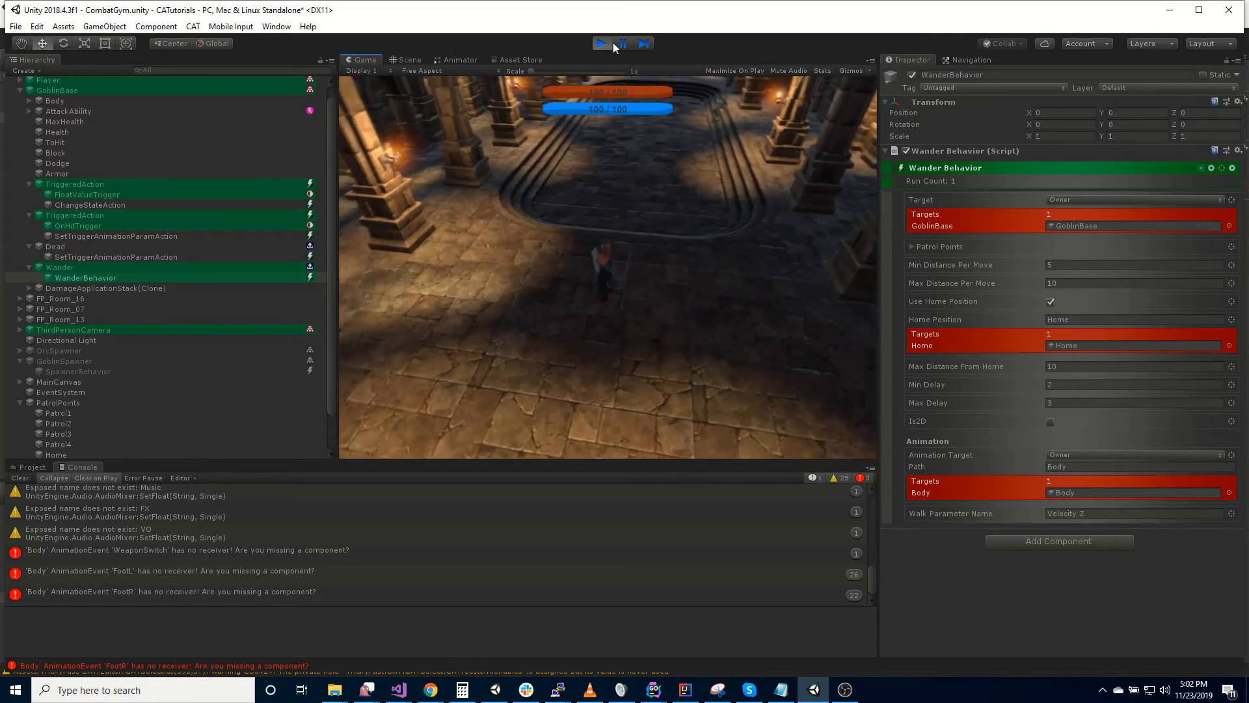
click(602, 43)
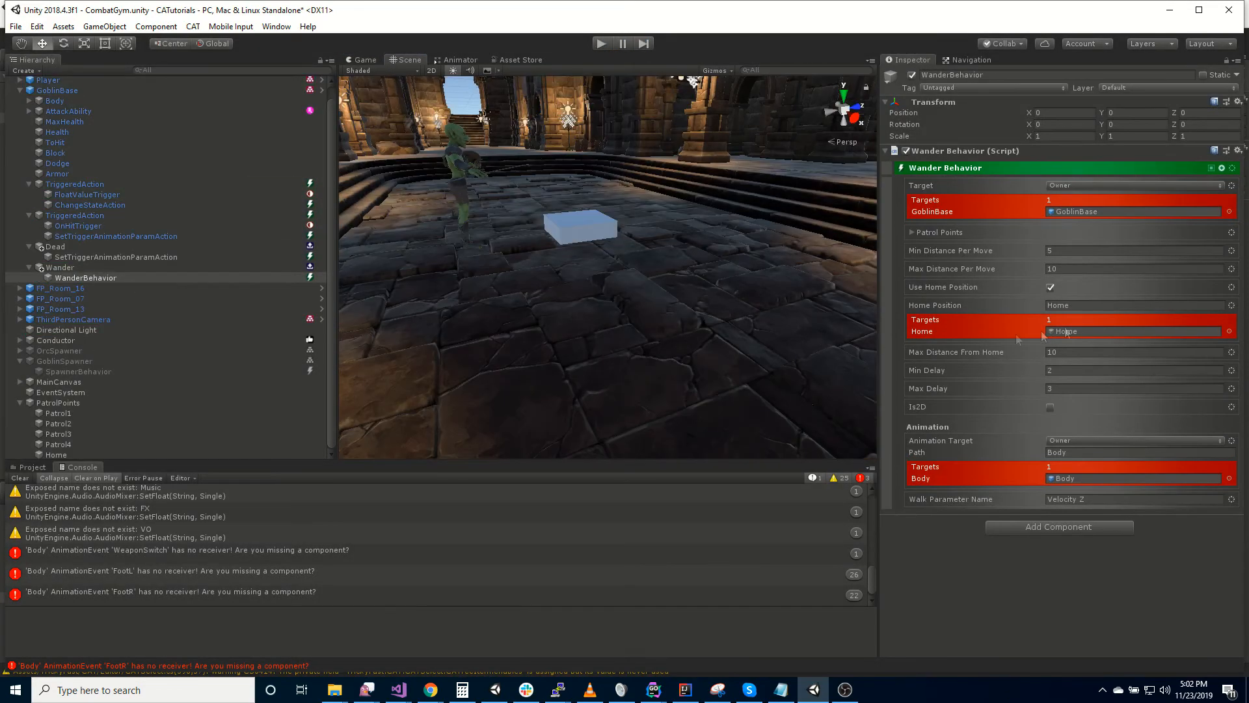
- Disable Use Home Position, reset Home Position to None and set Max Distance From Home to 0
click(1052, 289)
drag(1100, 307, 960, 299)
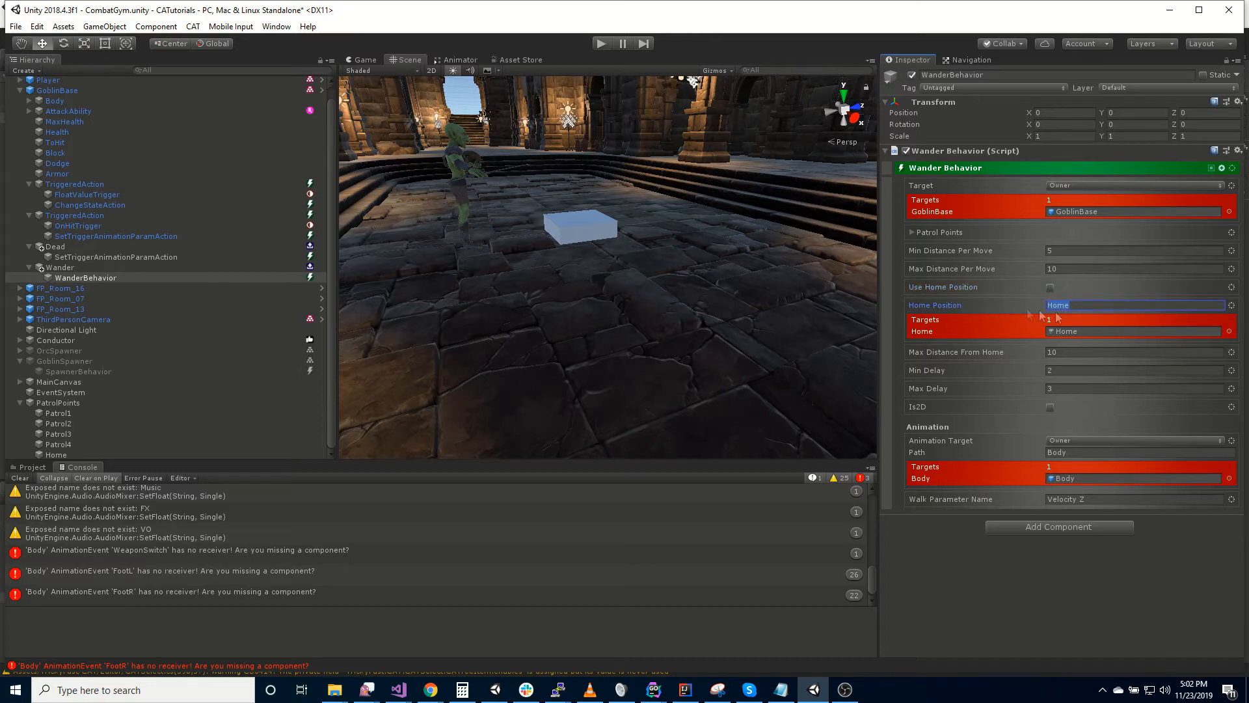
key(BackSpace)
click(1232, 306)
click(1161, 313)
click(965, 339)
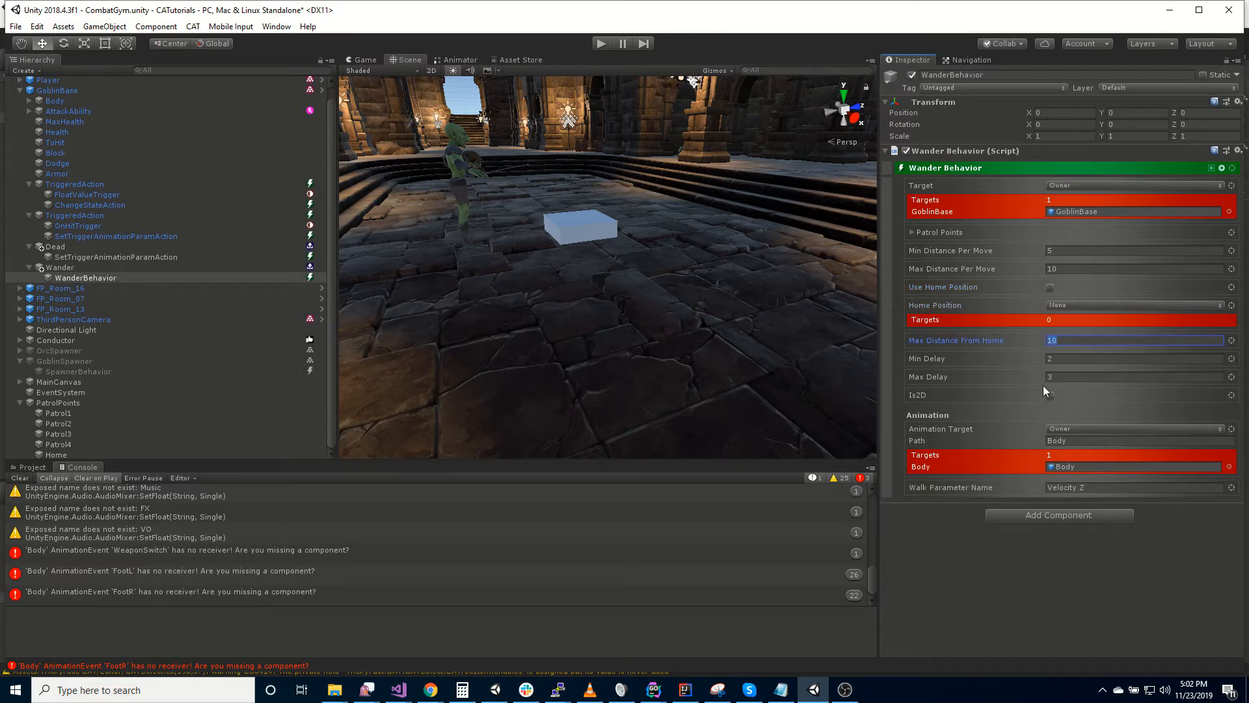
text(0)
click(1008, 419)
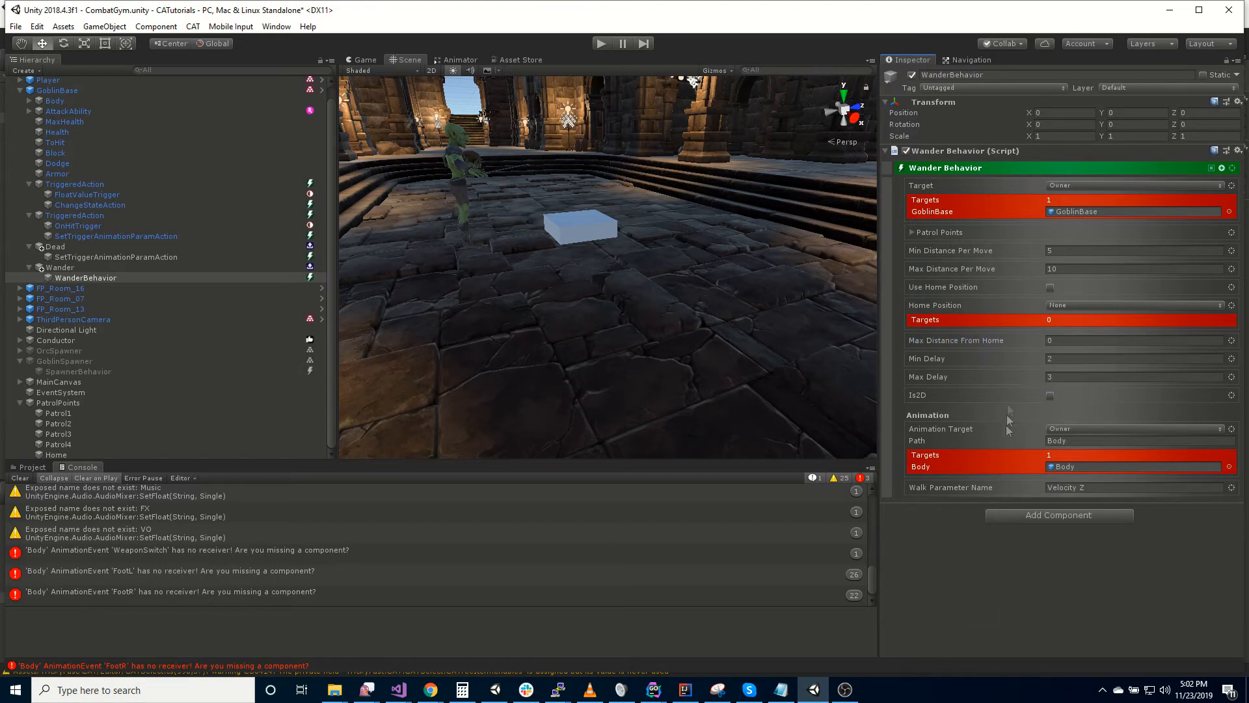
- Expand the Wander Behavior's Patrol Points and examine where Patrol1 to Patrol4 sit in the scene
click(910, 233)
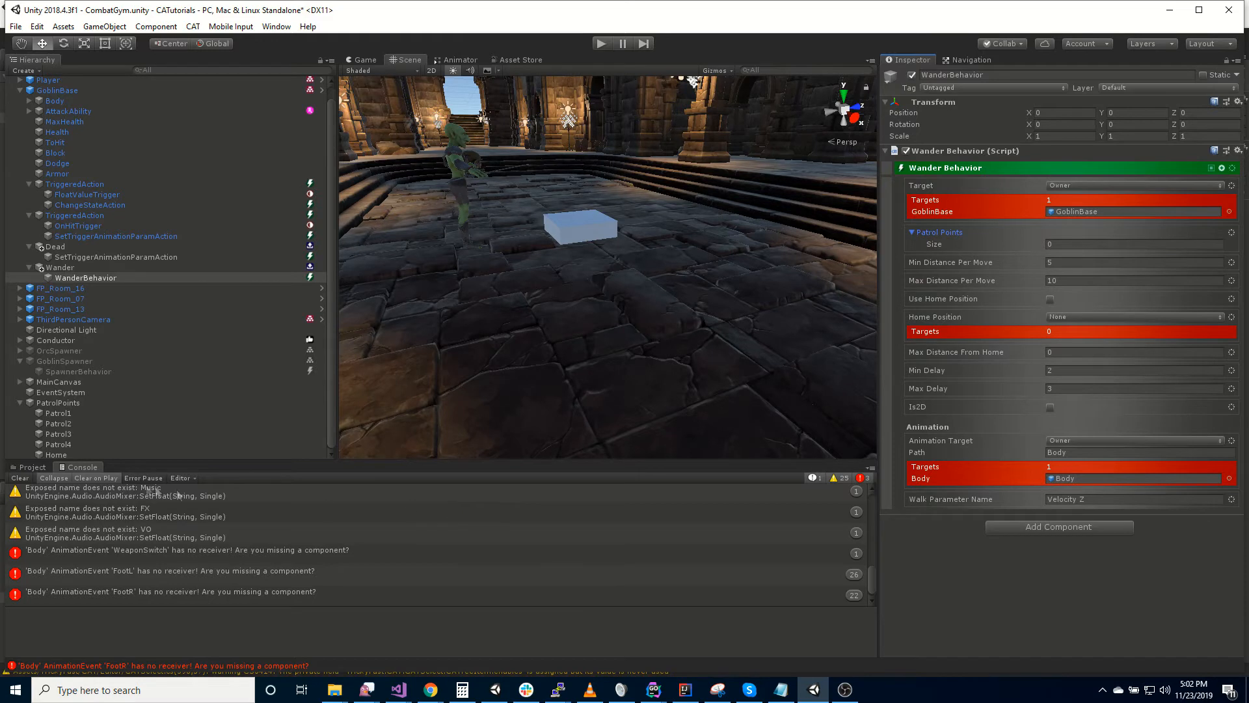
click(66, 455)
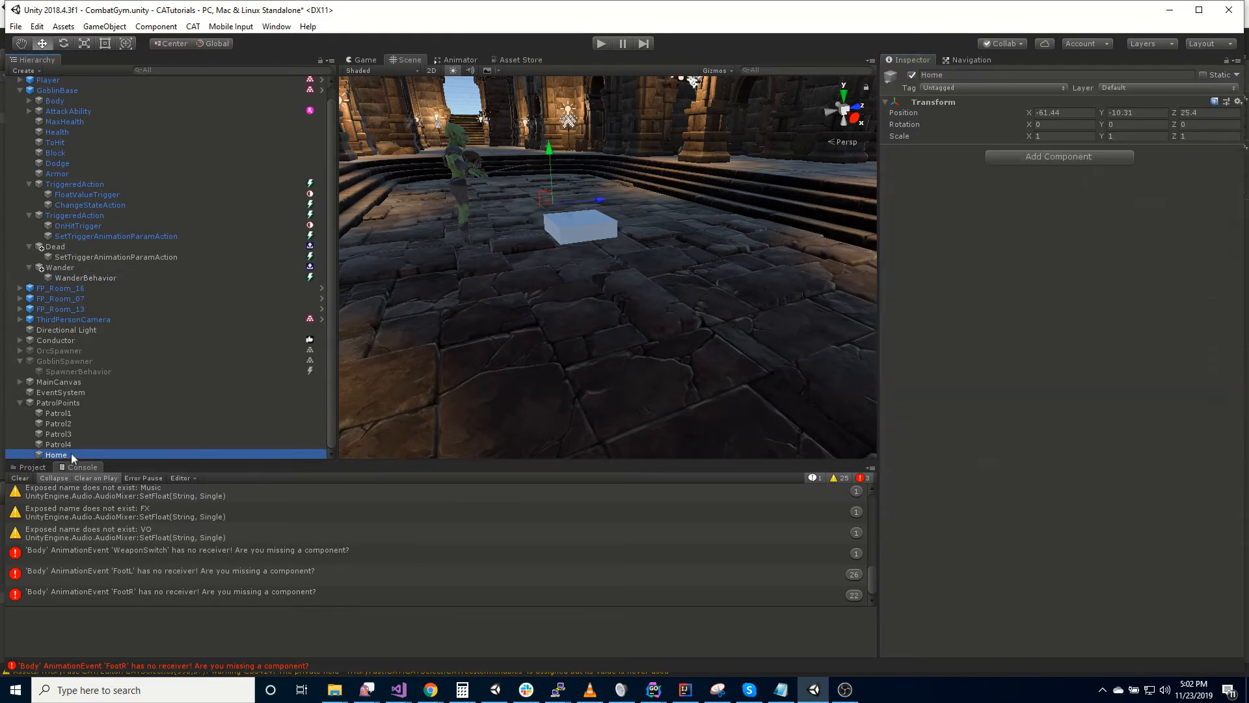
click(70, 424)
click(79, 434)
click(82, 444)
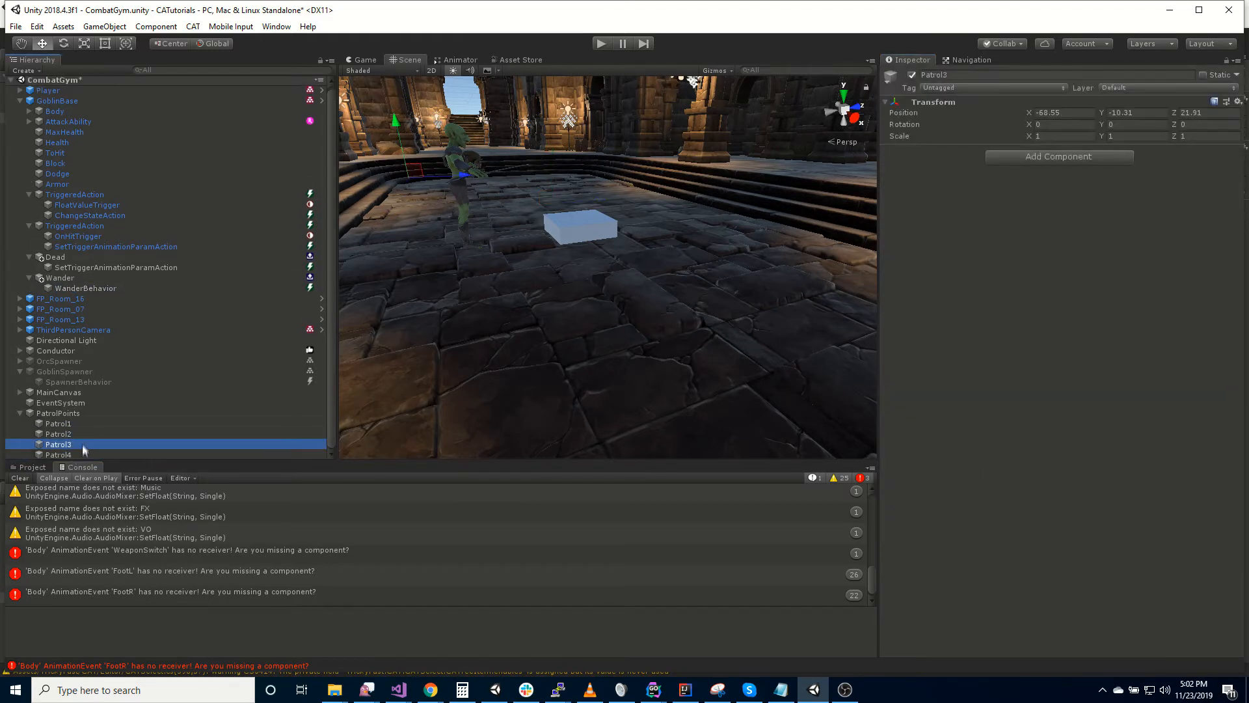
click(79, 444)
click(82, 455)
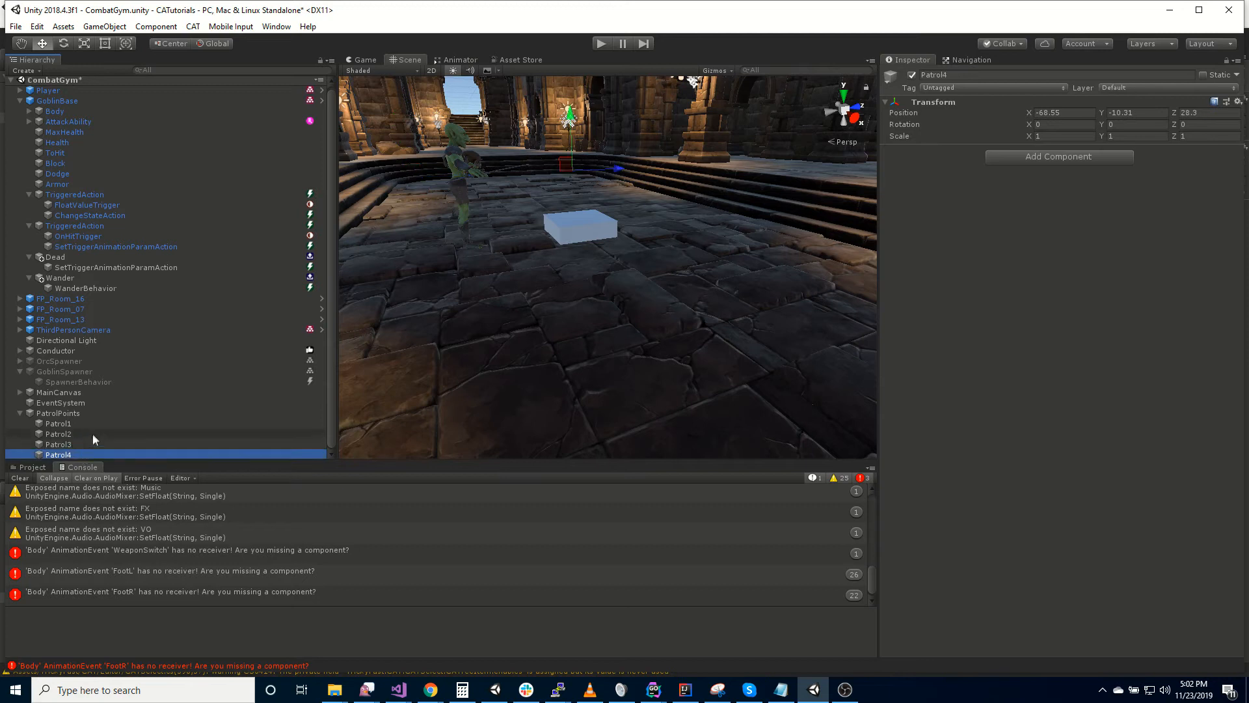
click(71, 422)
right_drag(501, 348, 438, 362)
click(73, 434)
key(Down)
key(Down)
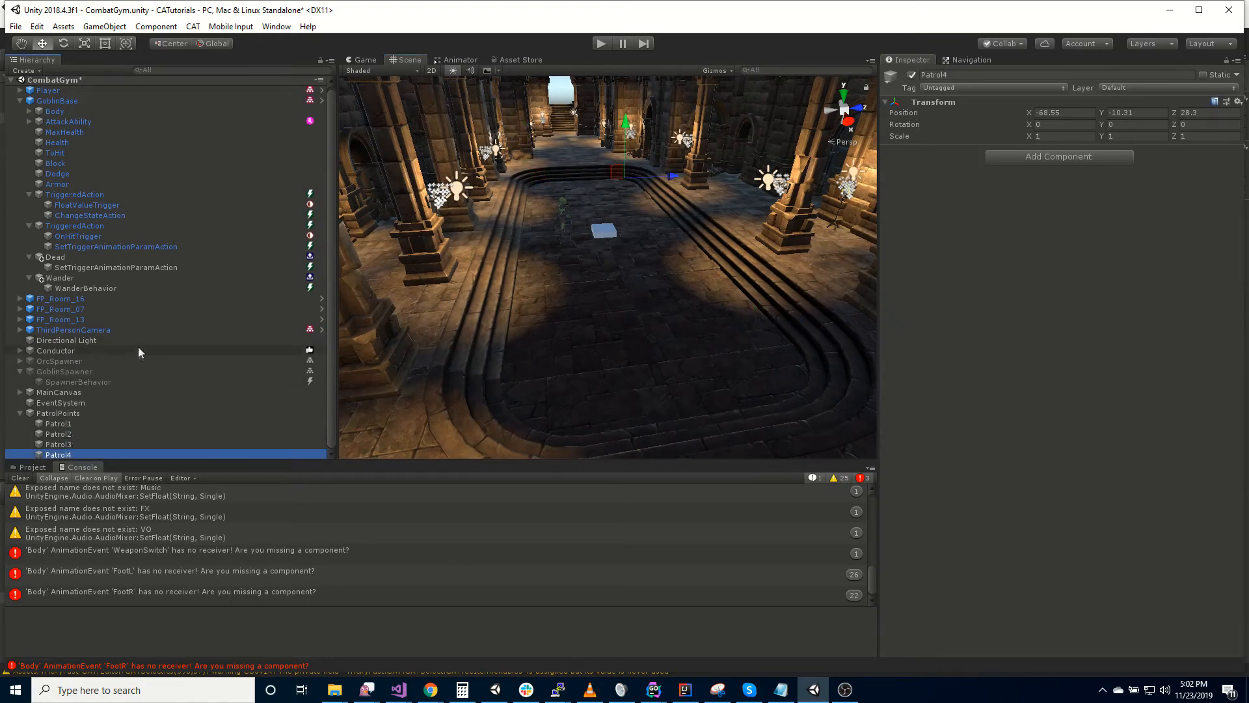
- Set the Wander Behavior's Patrol Points size to 4 and assign Patrol1, Patrol2, Patrol3 and Patrol4 to Elements 0 to 3
click(87, 288)
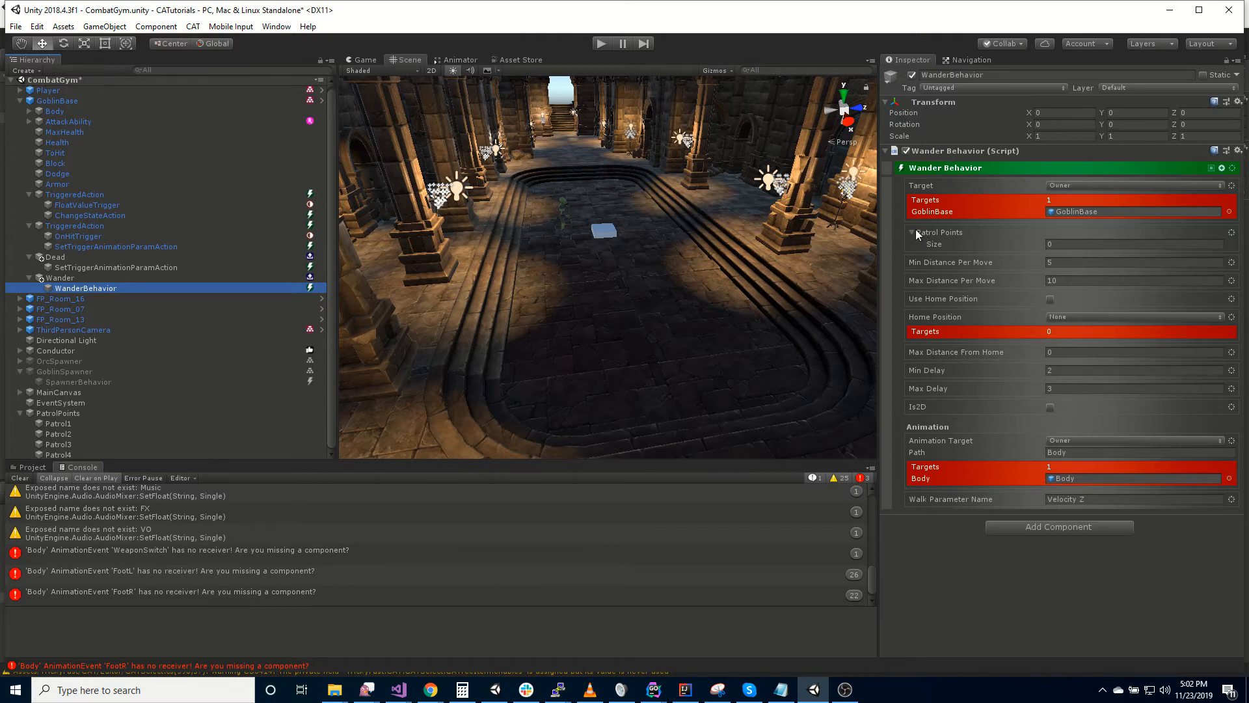
click(1072, 245)
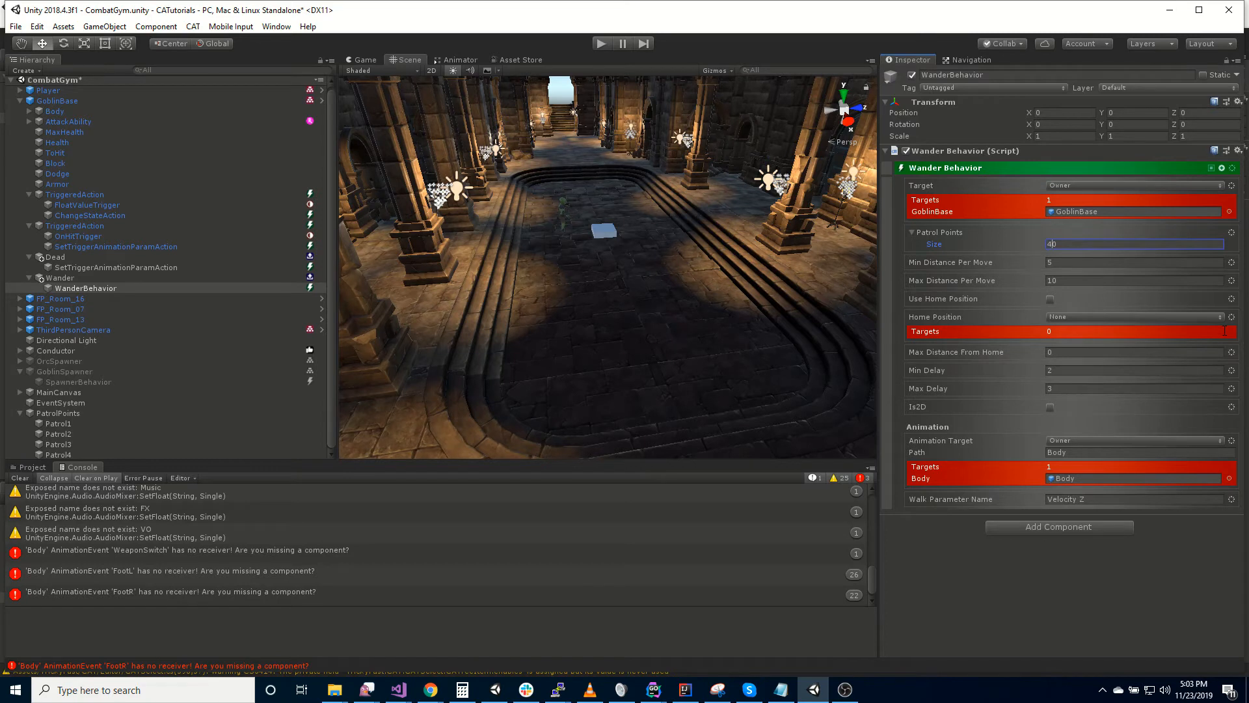
text(4)
key(Return)
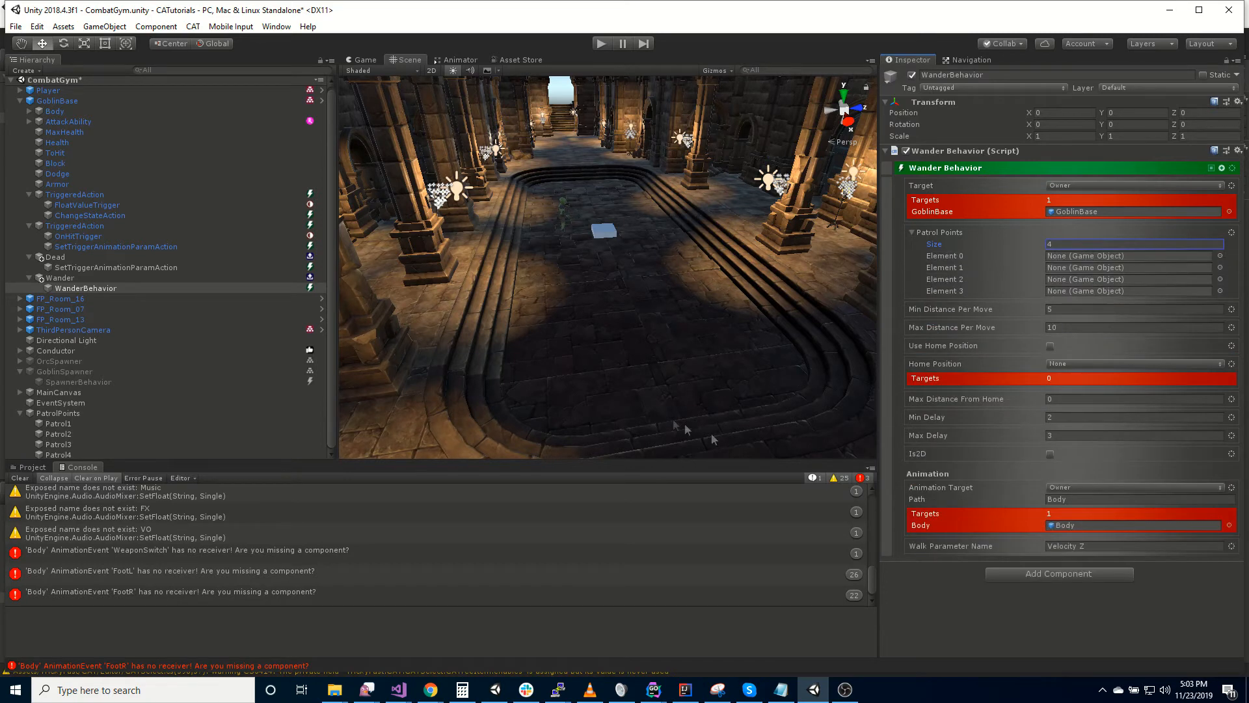
drag(55, 424, 1097, 256)
drag(48, 435, 1099, 267)
drag(58, 446, 1086, 281)
drag(52, 457, 1076, 291)
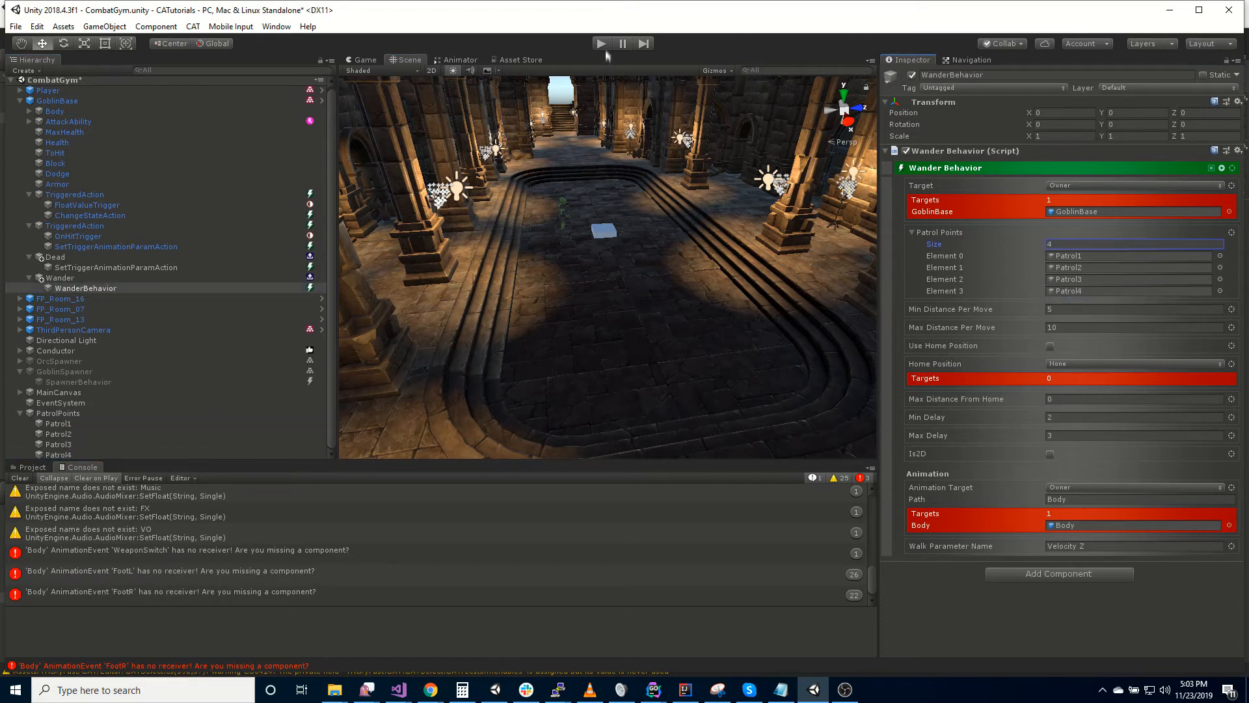
- Run the game to watch the goblin move between the four assigned patrol points, and stop it again
click(601, 43)
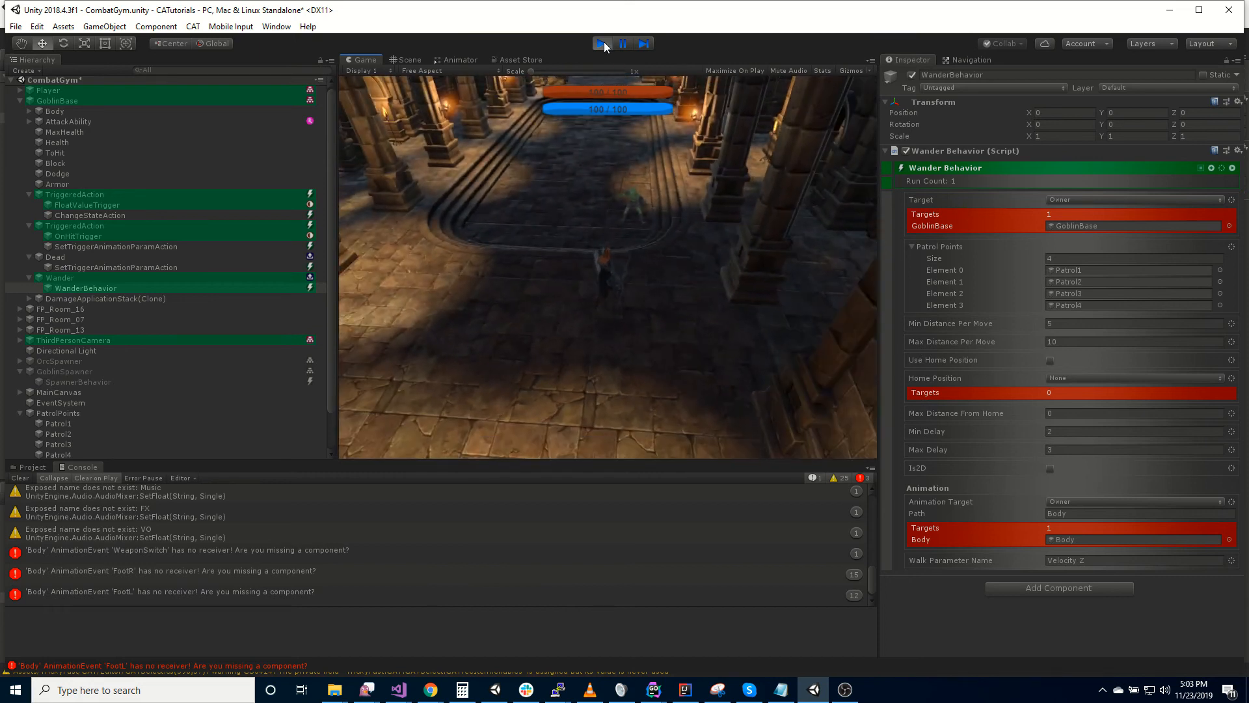
click(601, 44)
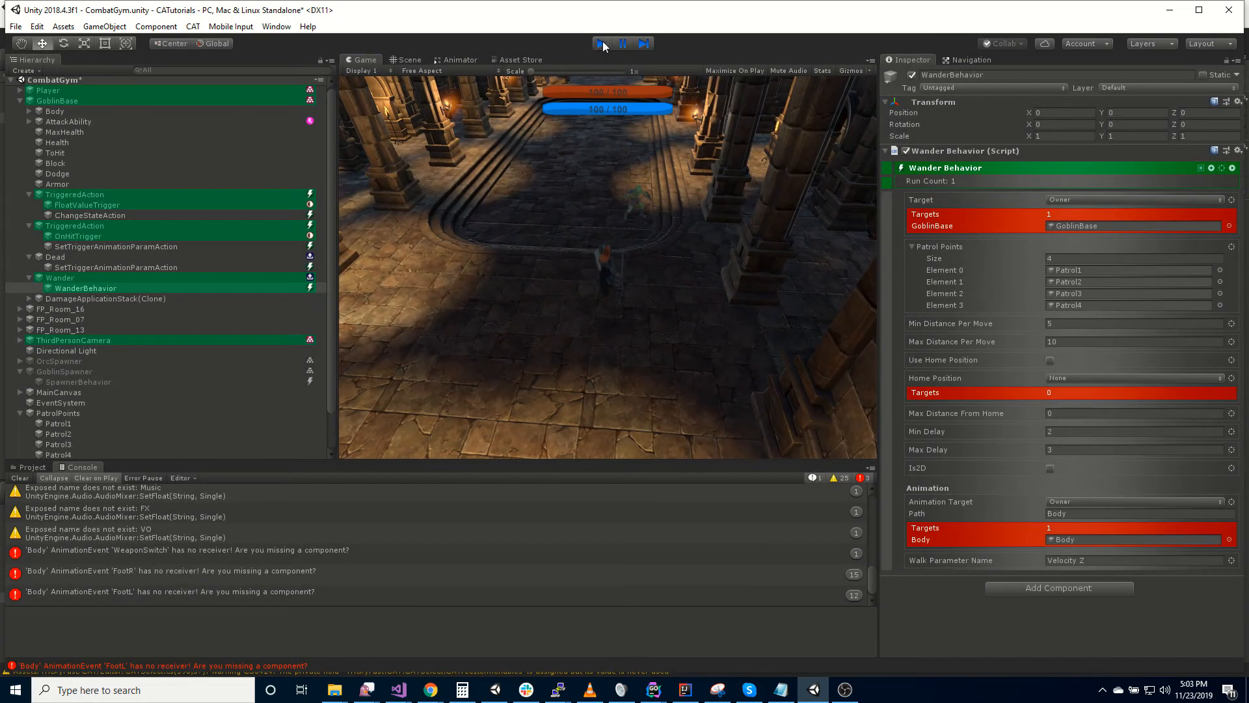
- Clear the Wander Behavior's Patrol Points list by setting its size to 0
click(985, 241)
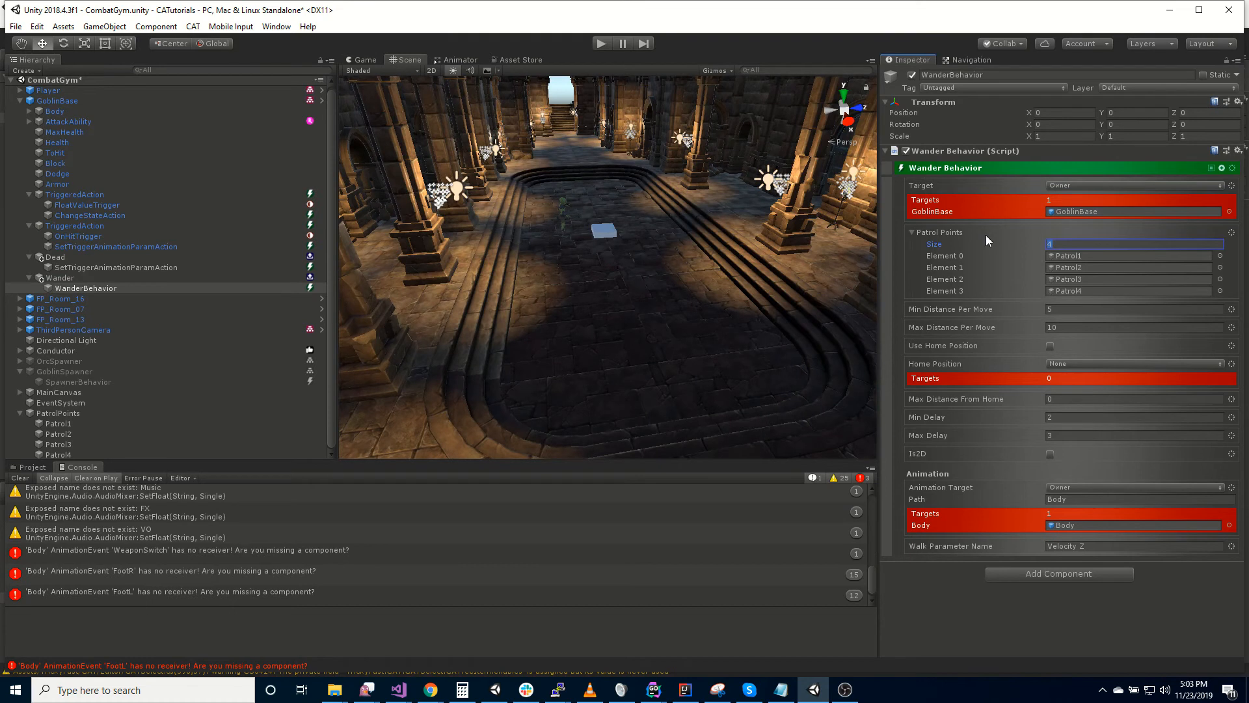
text(0)
key(Return)
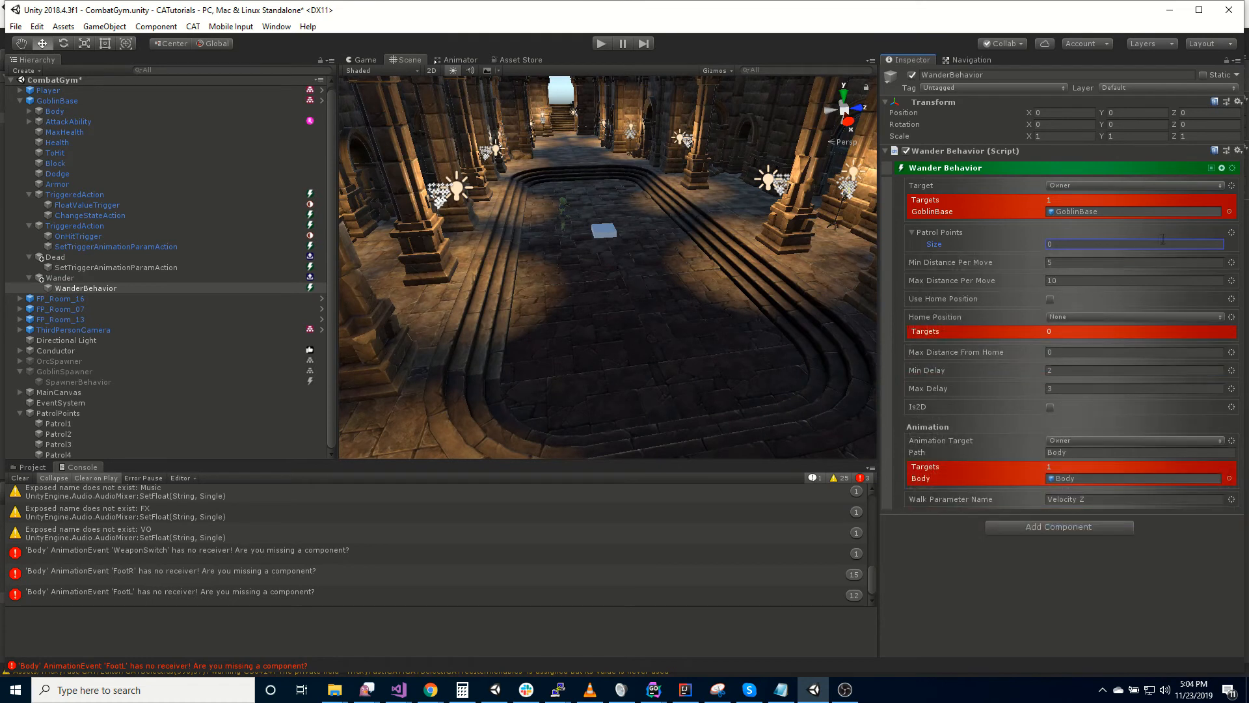
- Switch Patrol Points to target the PatrolPoints object by name, using the option that adds a Path
click(1232, 232)
click(1201, 298)
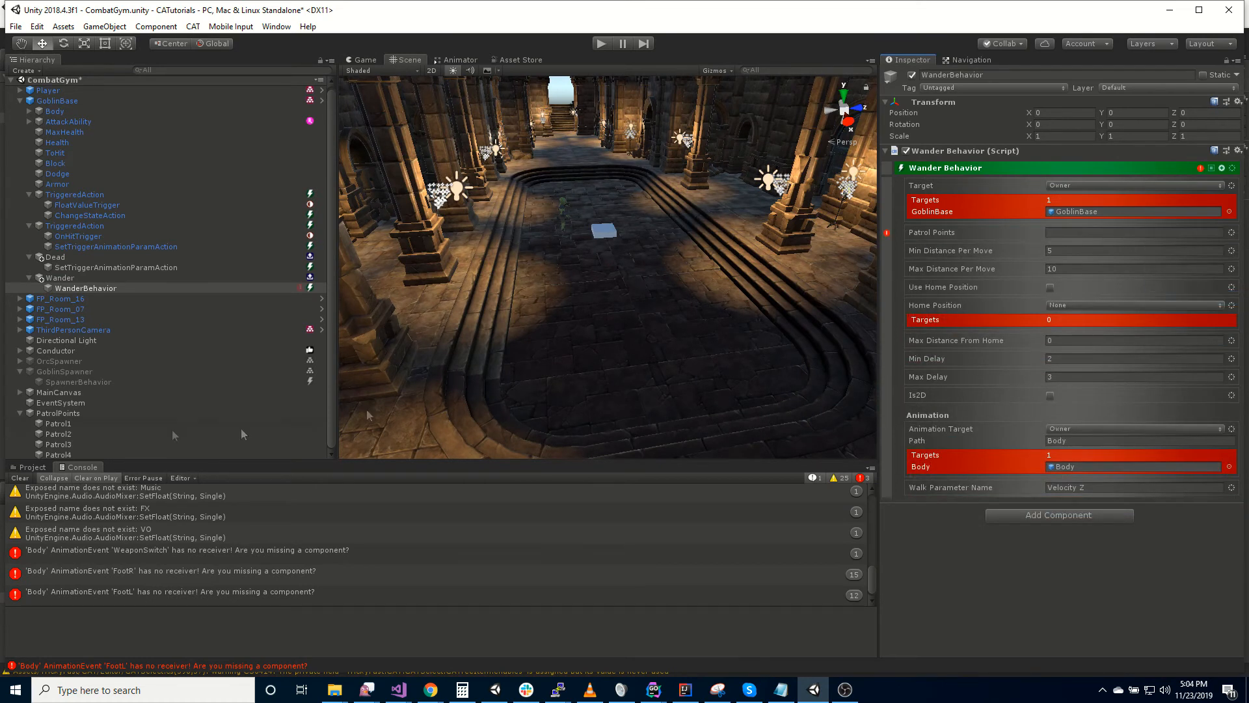
drag(56, 417, 1088, 232)
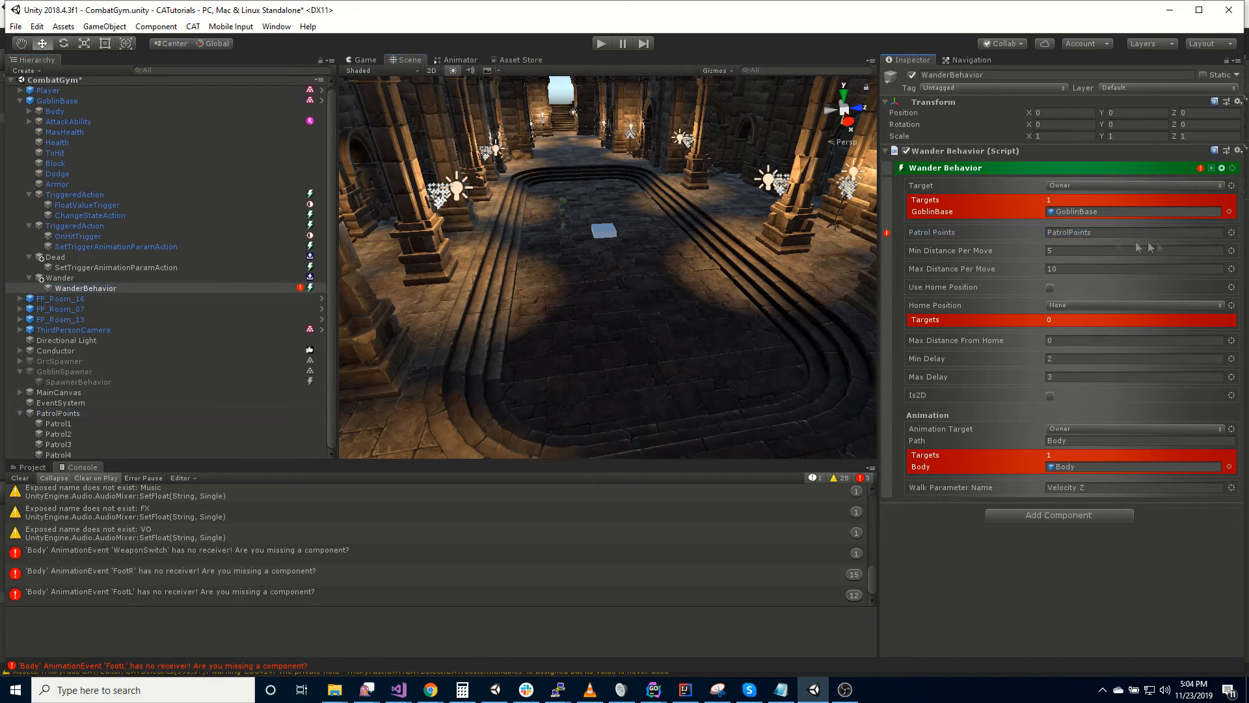
click(1231, 232)
mouse_move(1186, 376)
click(1121, 377)
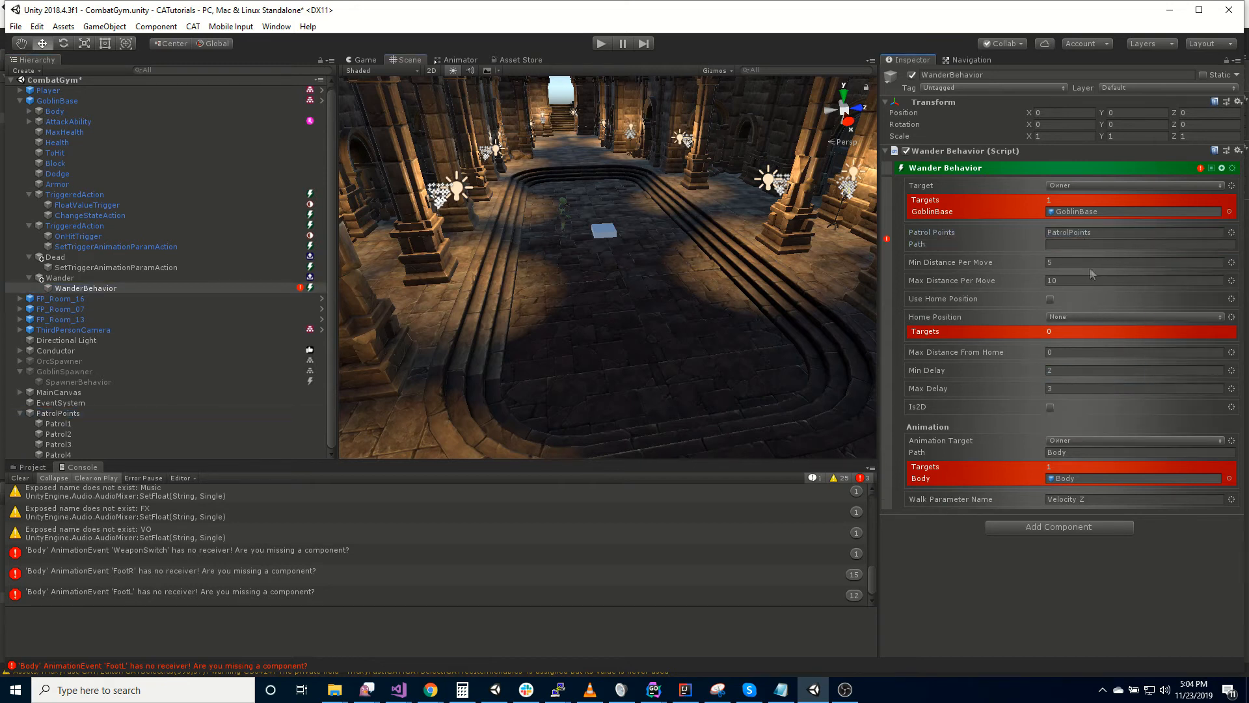
- Set the Path of the Wander Behavior's Patrol Points to *
click(1075, 243)
text(*)
key(Return)
mouse_move(888, 241)
click(1107, 246)
- Run the game, walk the player into the hall to watch the goblin patrol, and stop it again
click(601, 44)
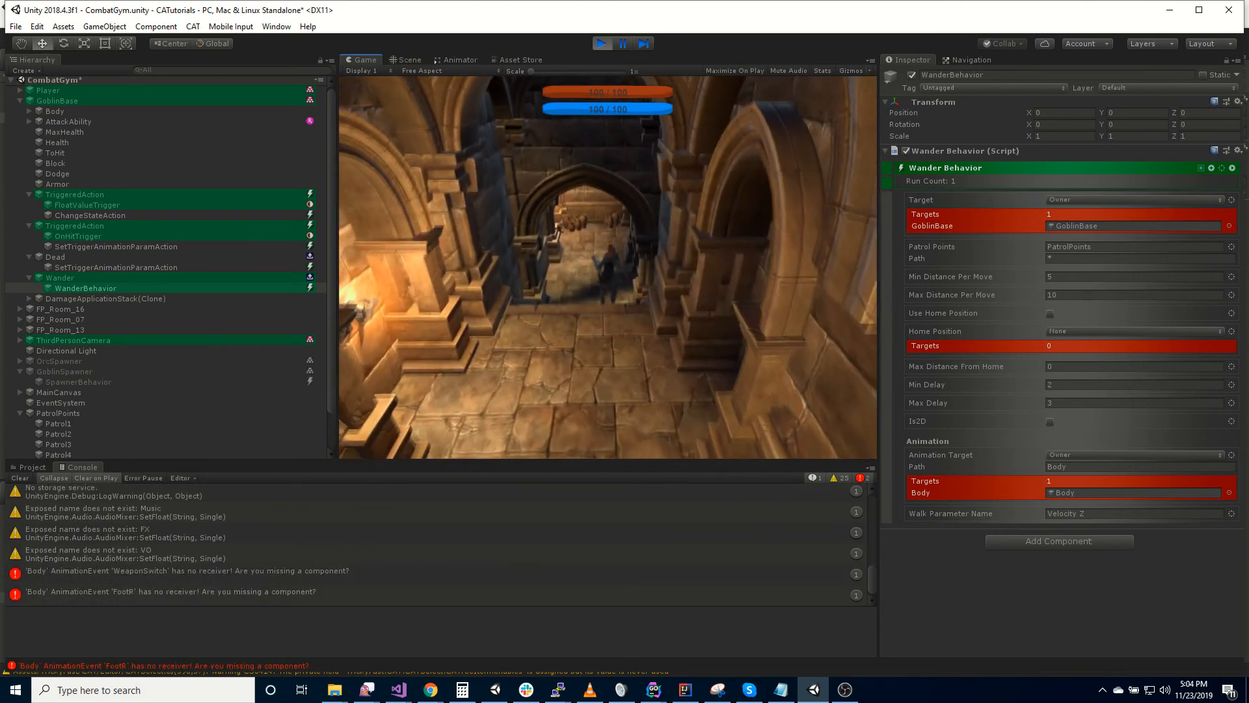
key(w)
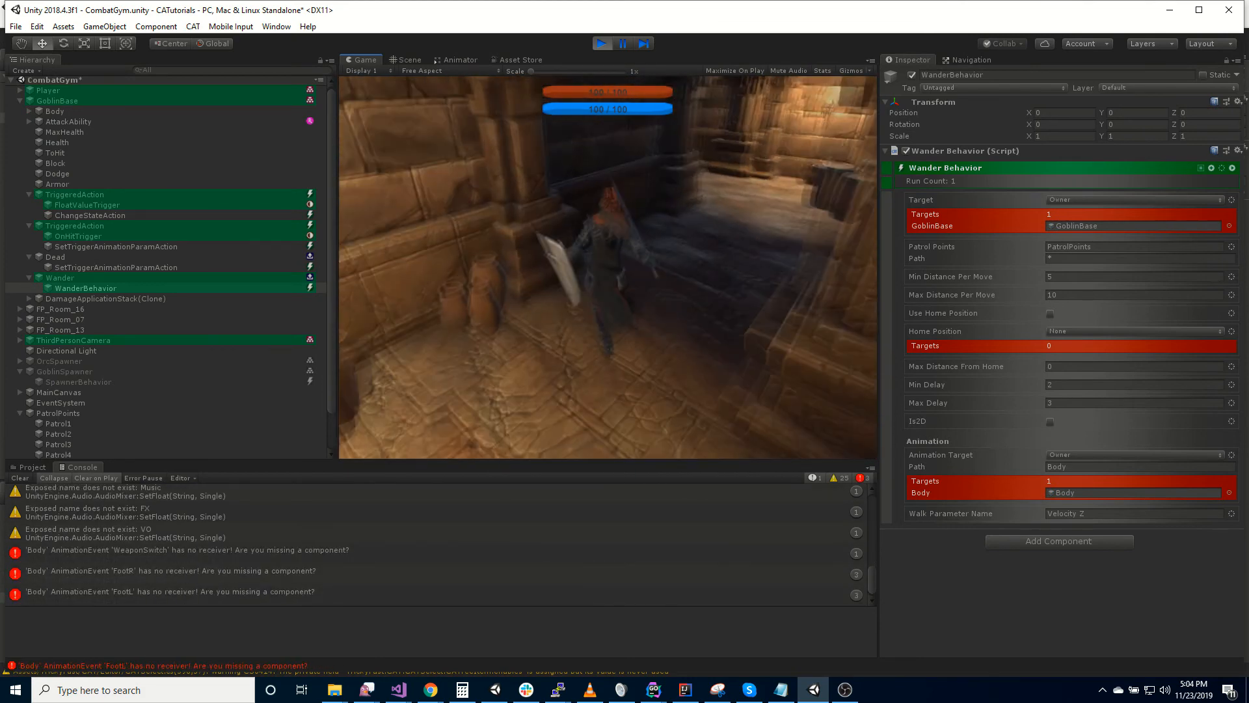
key(w)
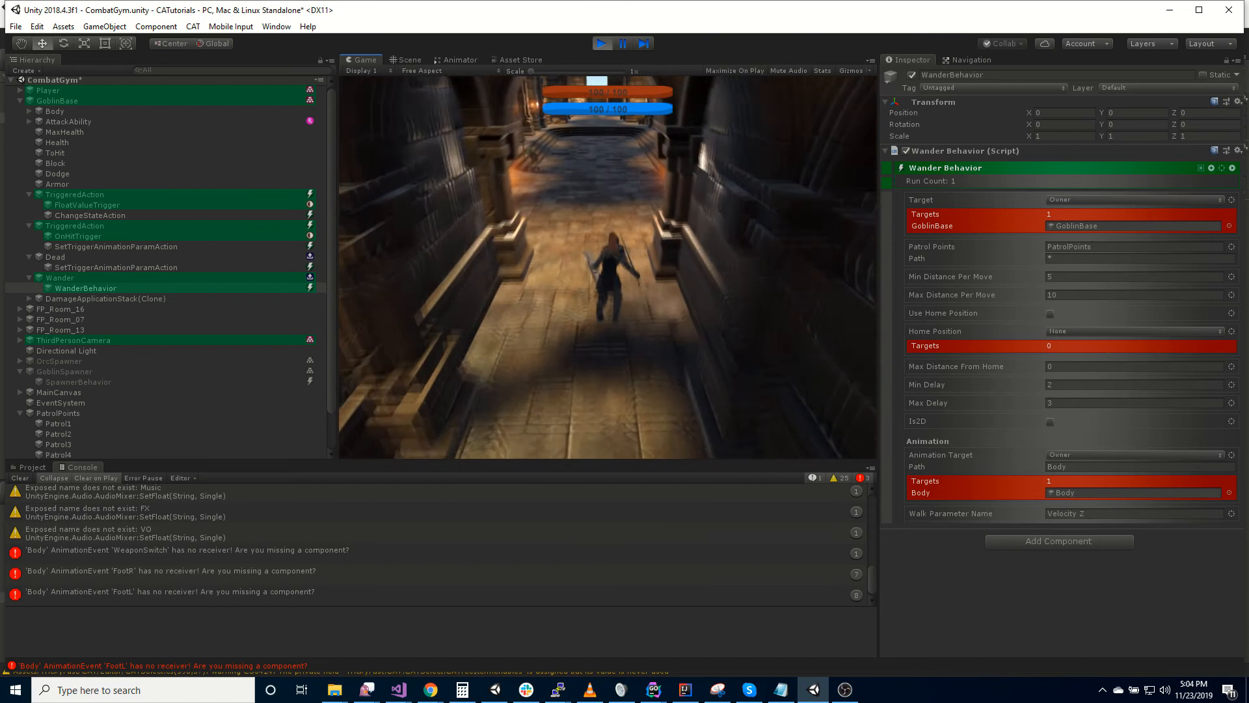
key(w)
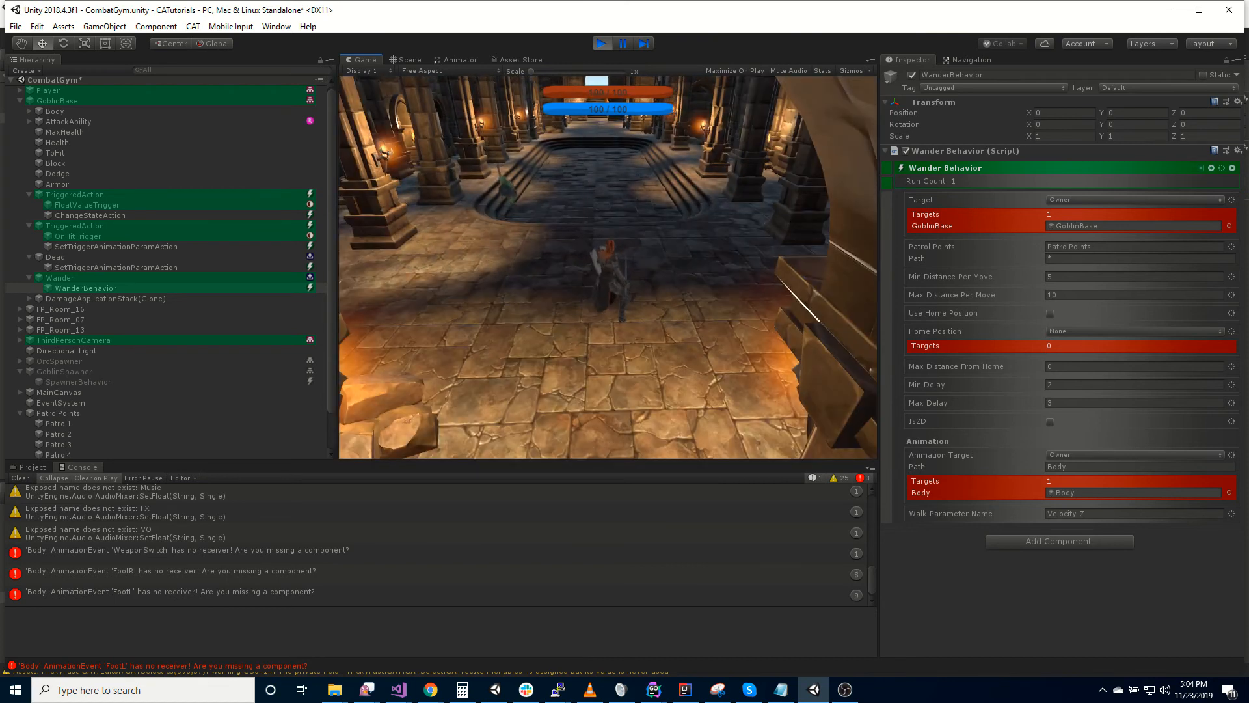
key(w)
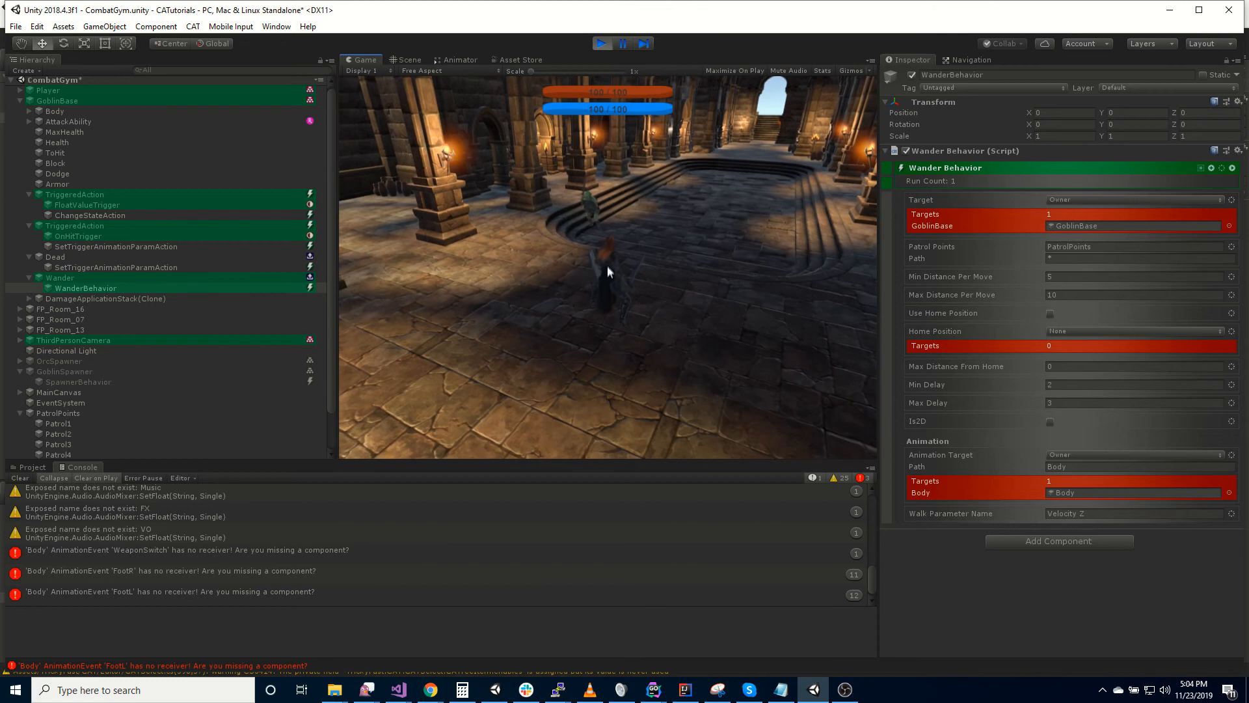
click(602, 44)
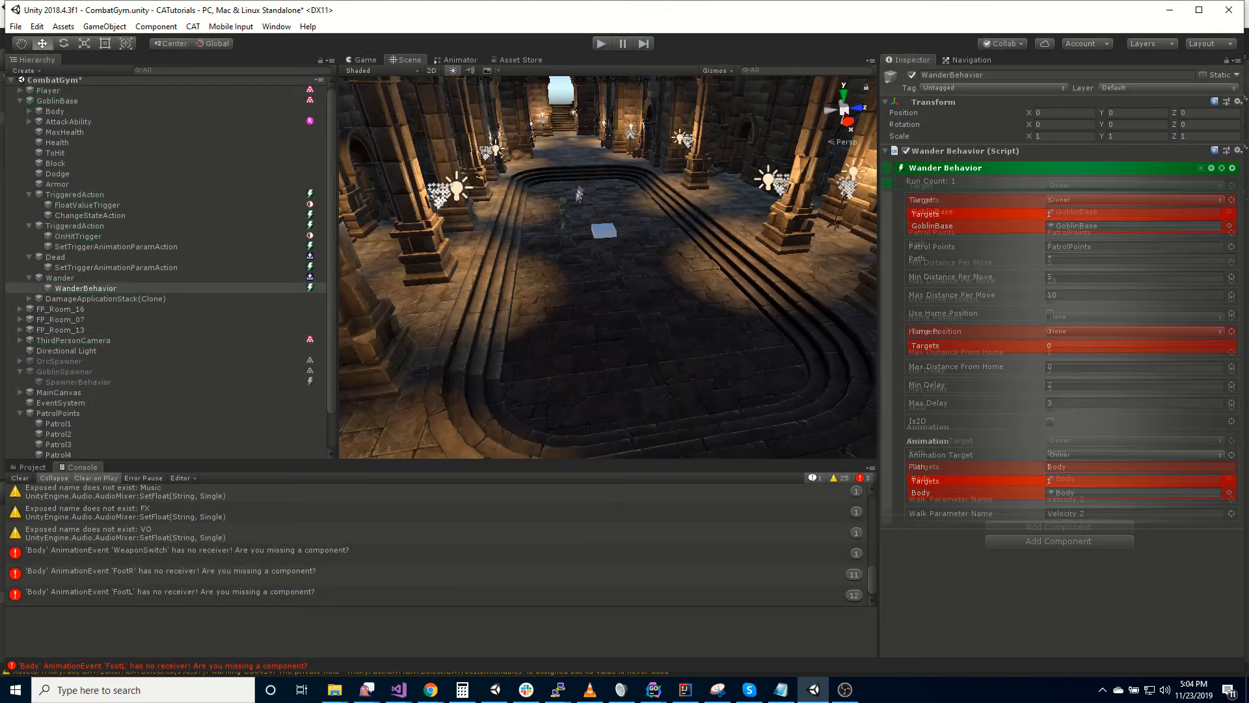
- Select the Patrol1 object under PatrolPoints
click(108, 423)
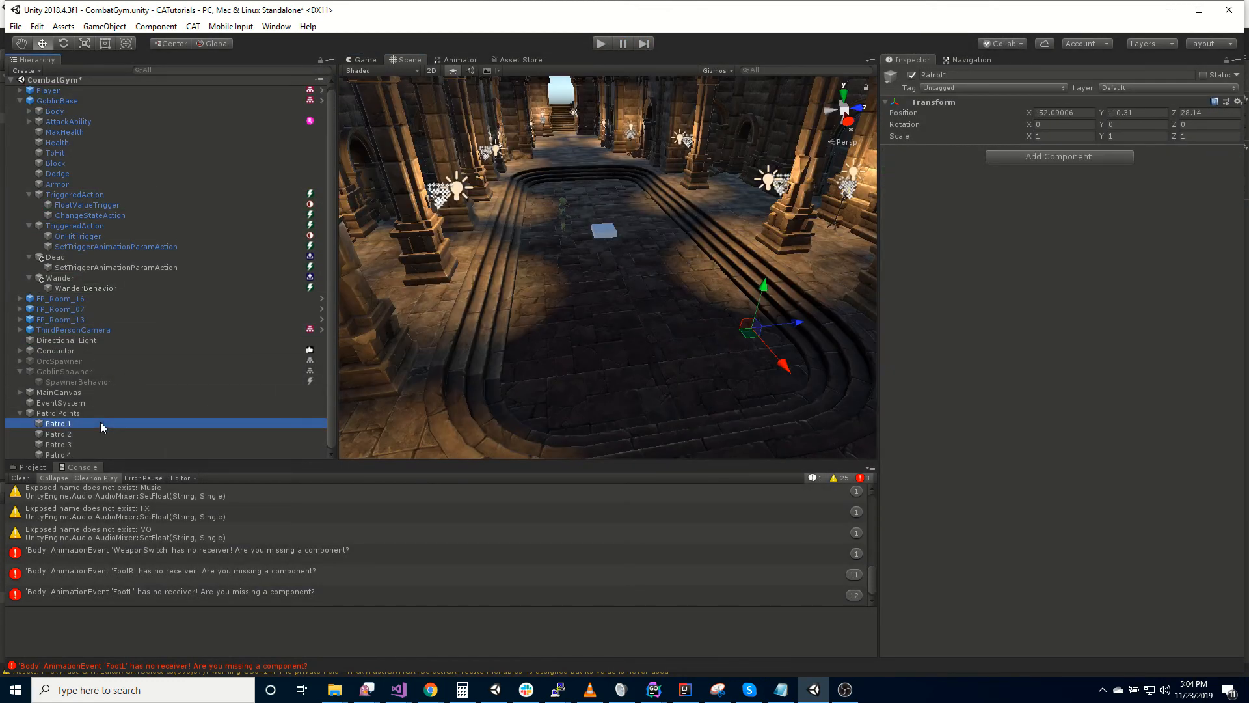